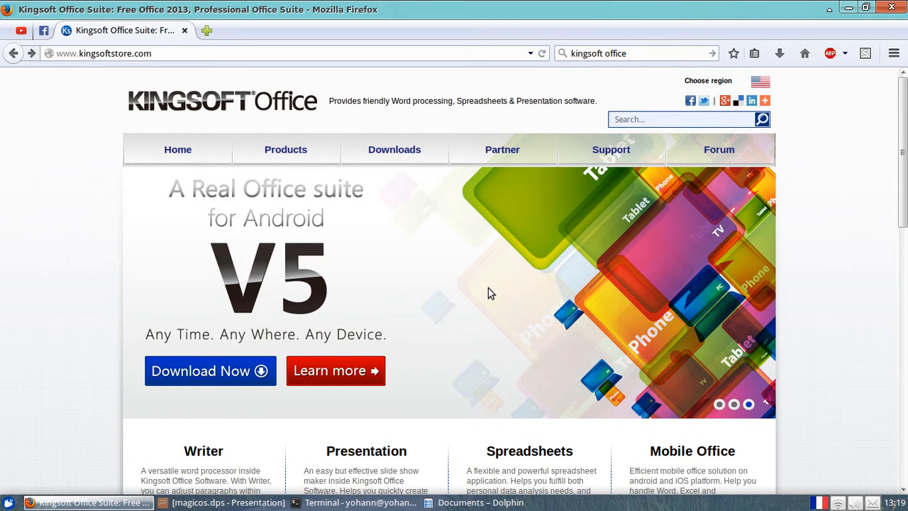
- Search the web for "wps" in a new browser tab
click(203, 31)
click(697, 57)
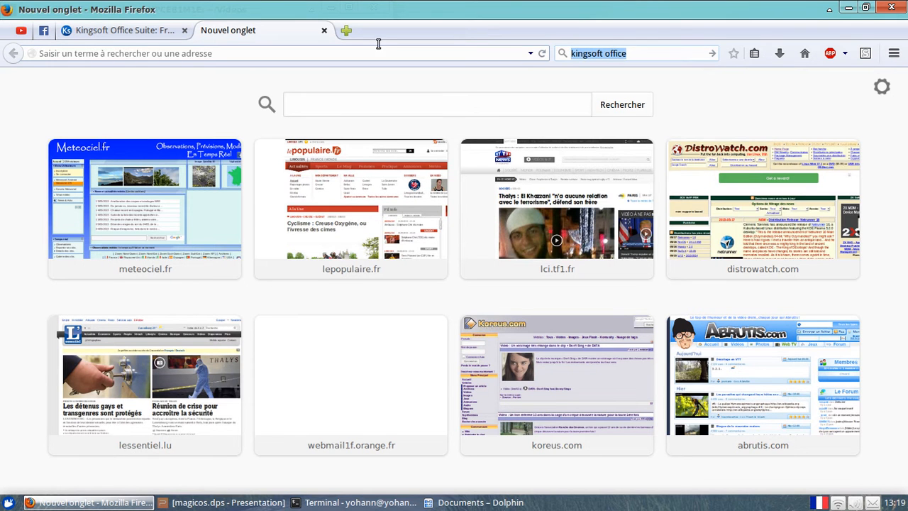
text(wps)
key(Return)
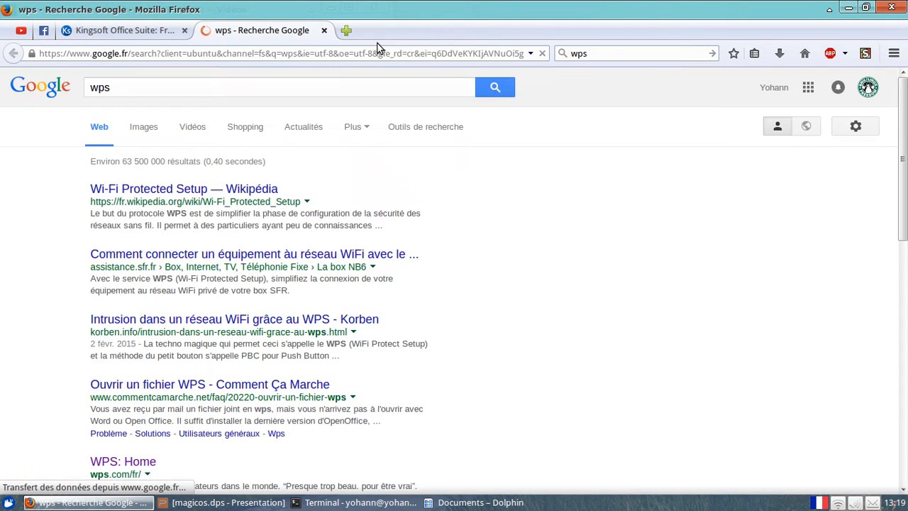
- Refine the search to "wps office" and open the WPS: Home result at wps.com/fr
click(122, 83)
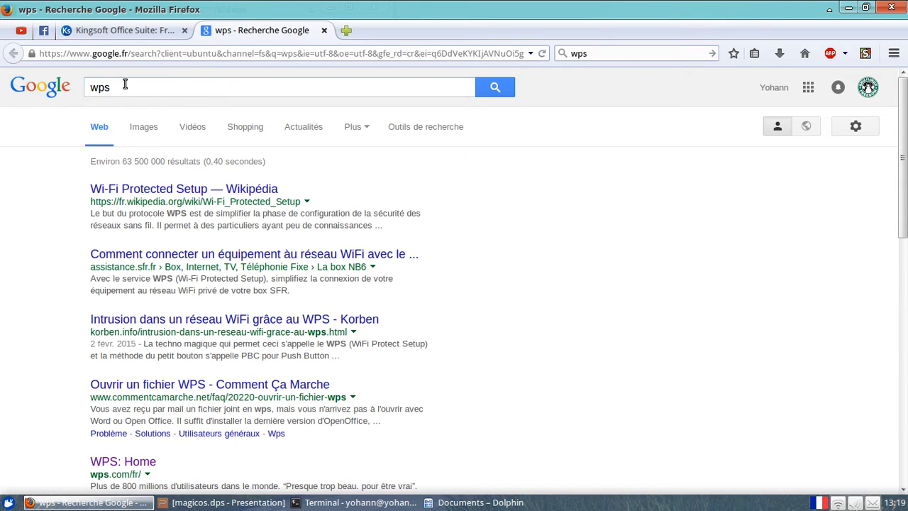
text(office)
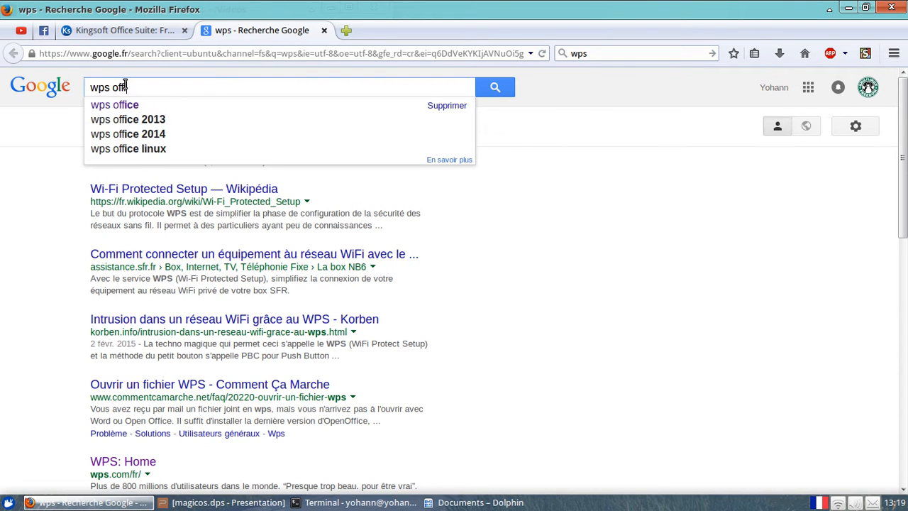
key(Return)
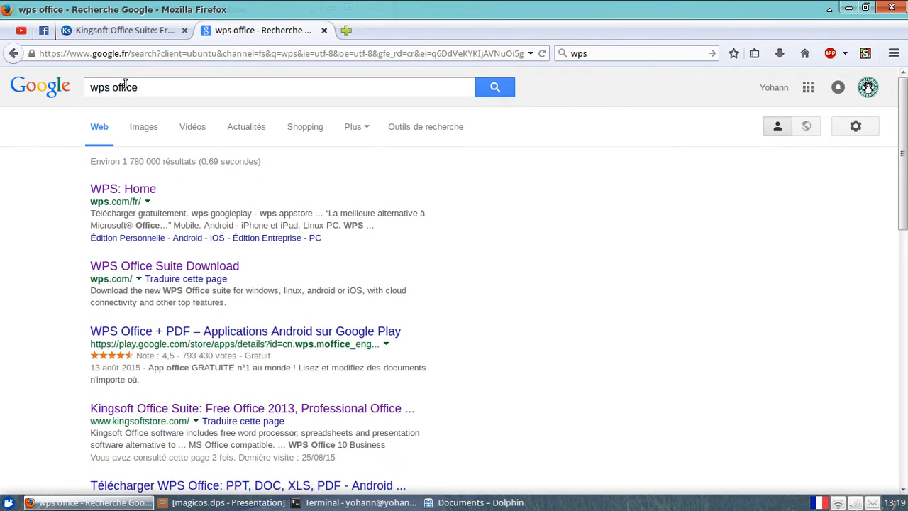
click(151, 188)
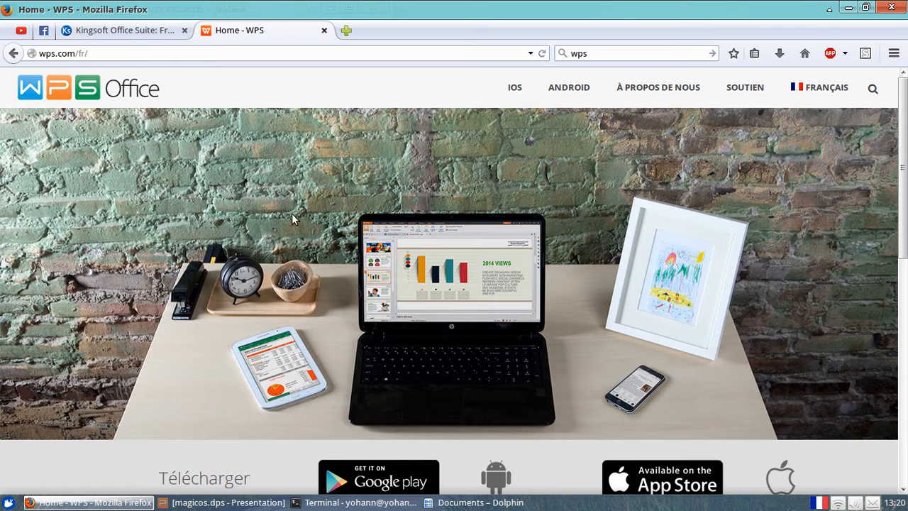
- Open the App Store listing of WPS Office and examine its description, screenshots and customer reviews
scroll(287, 216, down, 5)
scroll(291, 238, up, 1)
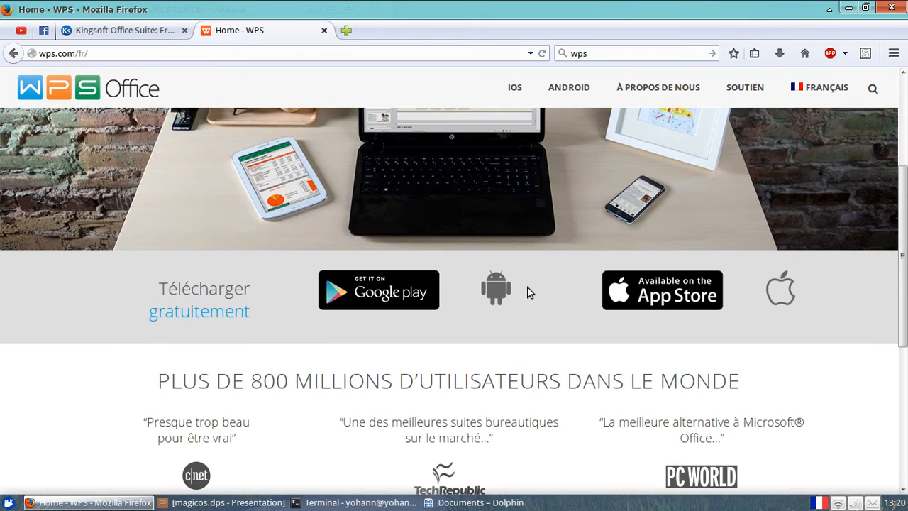
click(675, 290)
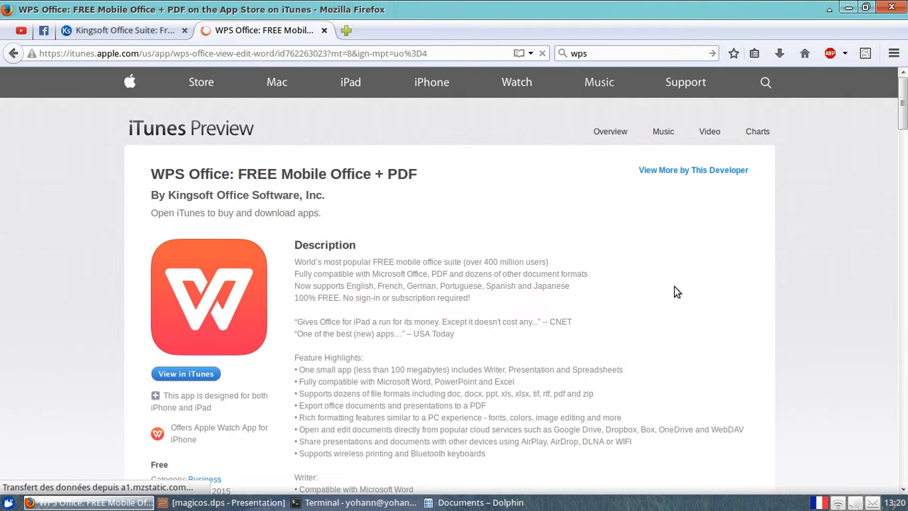
scroll(344, 320, down, 3)
scroll(342, 320, down, 5)
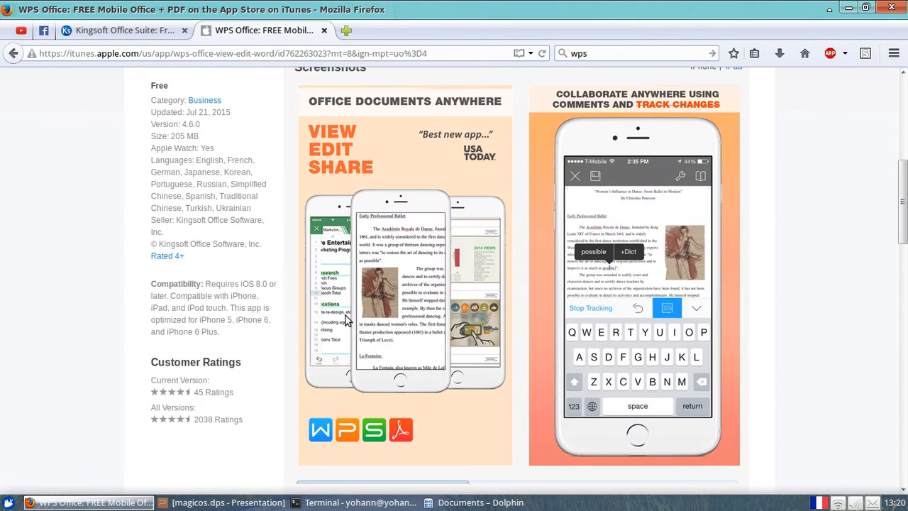
scroll(661, 322, down, 2)
scroll(657, 326, down, 15)
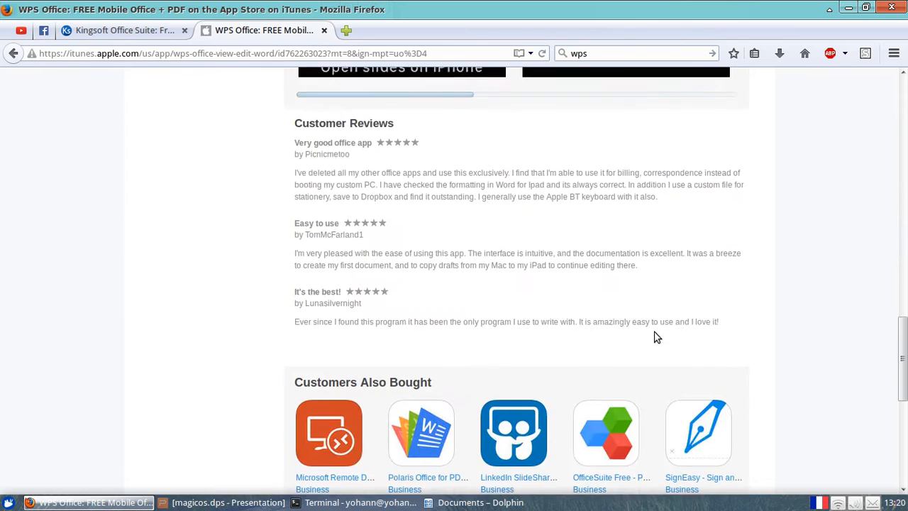
scroll(566, 287, up, 4)
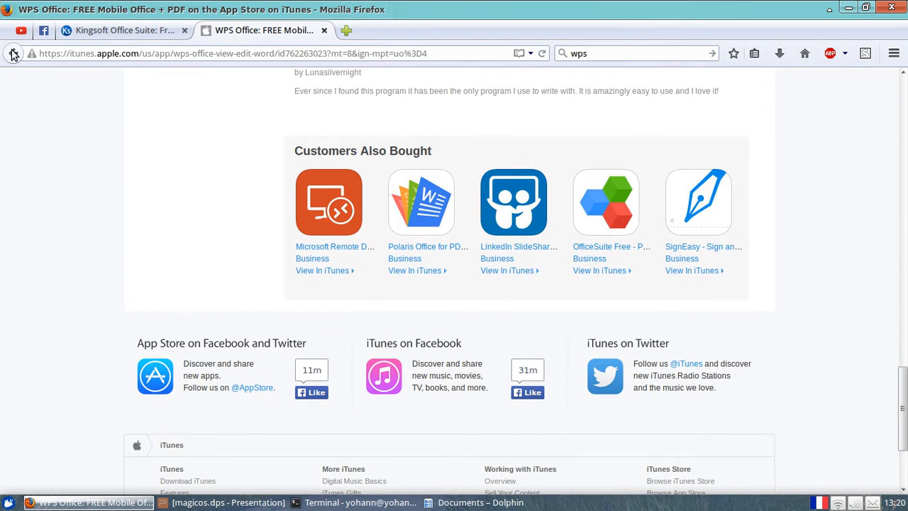
- Return to the WPS home page, open its Android page and examine the features presented for the mobile suite
click(14, 54)
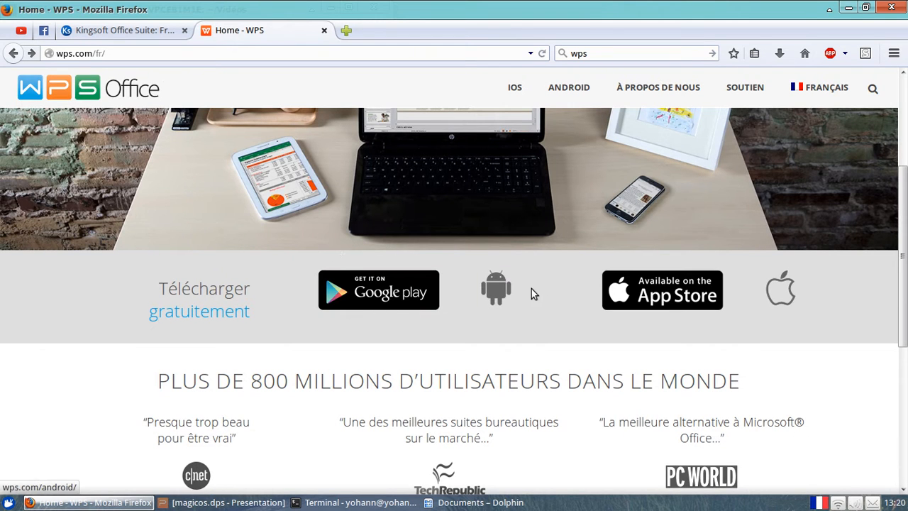
click(500, 293)
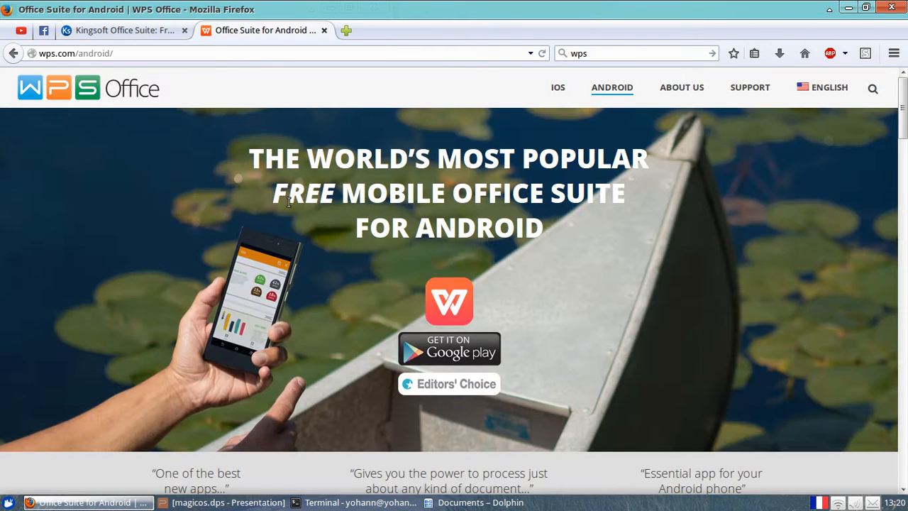
scroll(296, 206, down, 3)
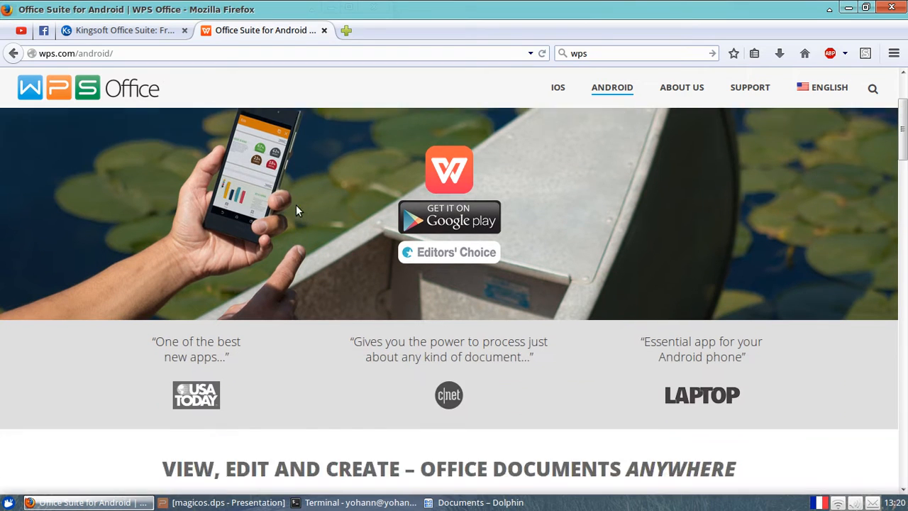
scroll(493, 284, down, 3)
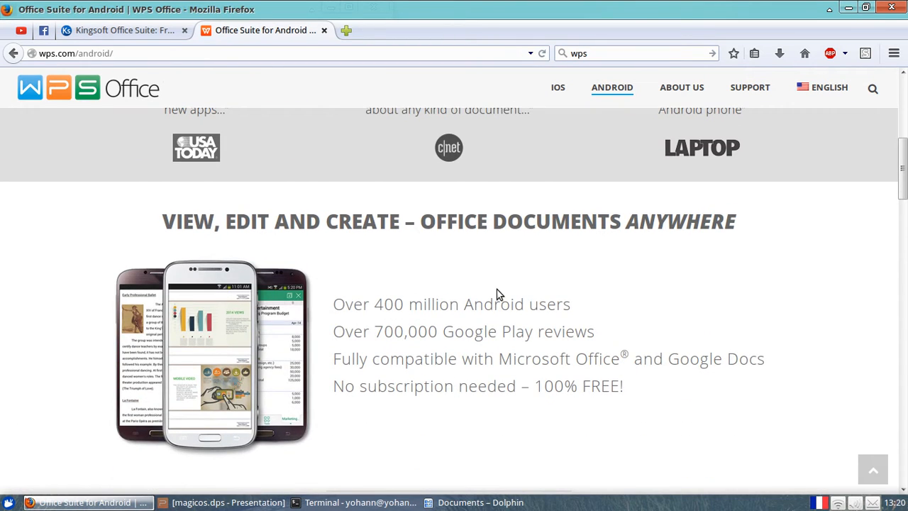
scroll(497, 294, down, 15)
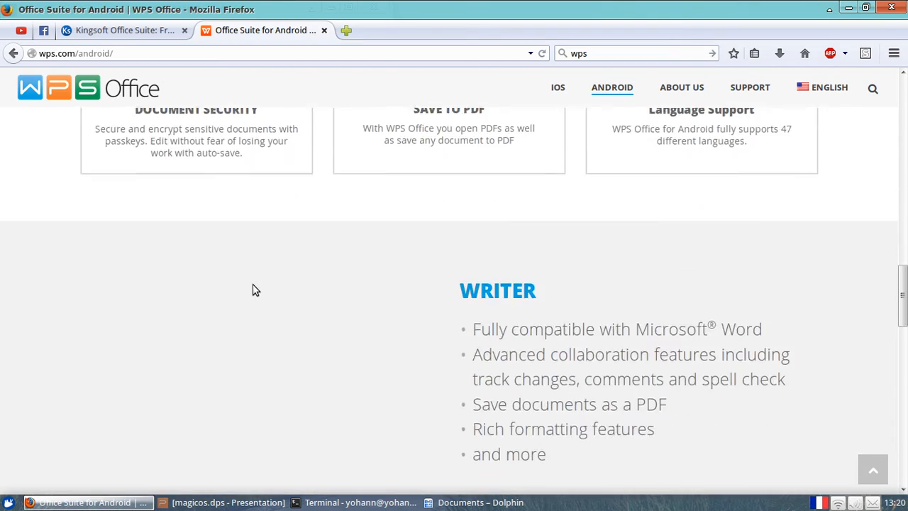
scroll(252, 291, up, 12)
scroll(247, 294, up, 2)
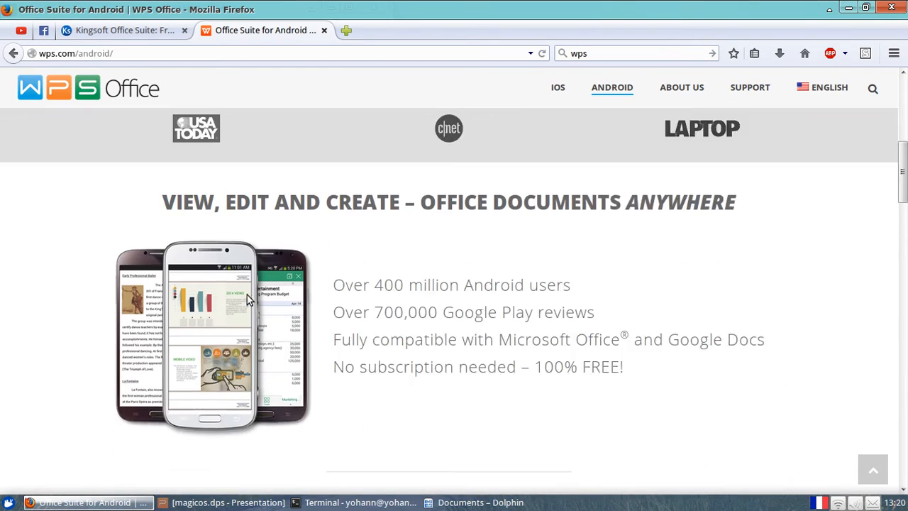
scroll(247, 298, down, 1)
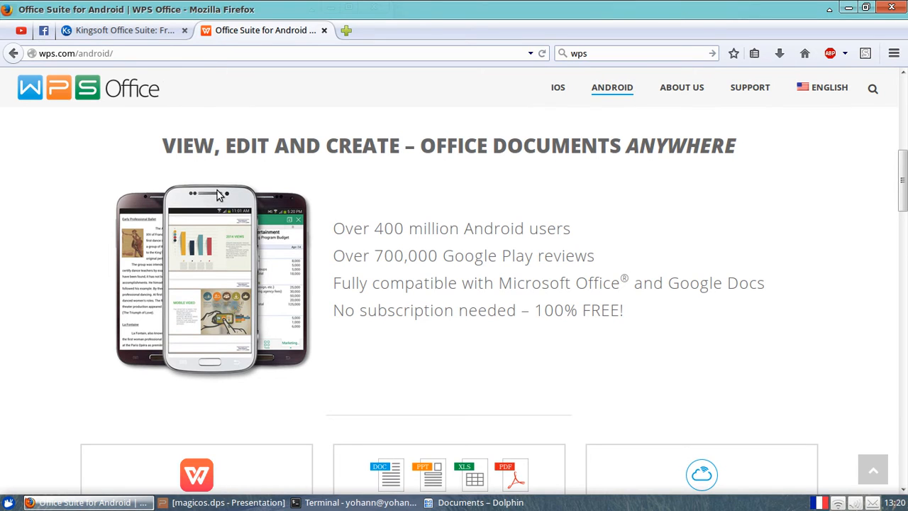
scroll(317, 282, up, 2)
scroll(316, 284, up, 7)
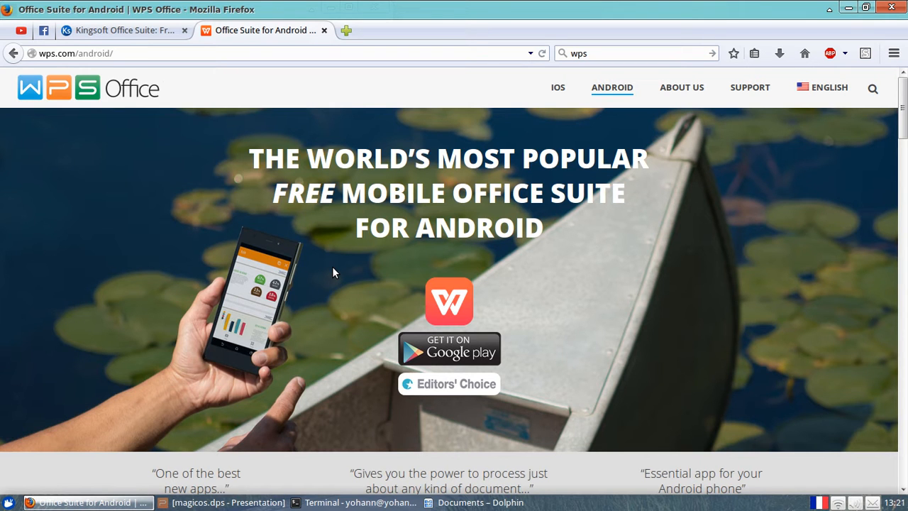
- Close the WPS site's tab and open the Office for Windows download page on the Kingsoft Office site
click(153, 32)
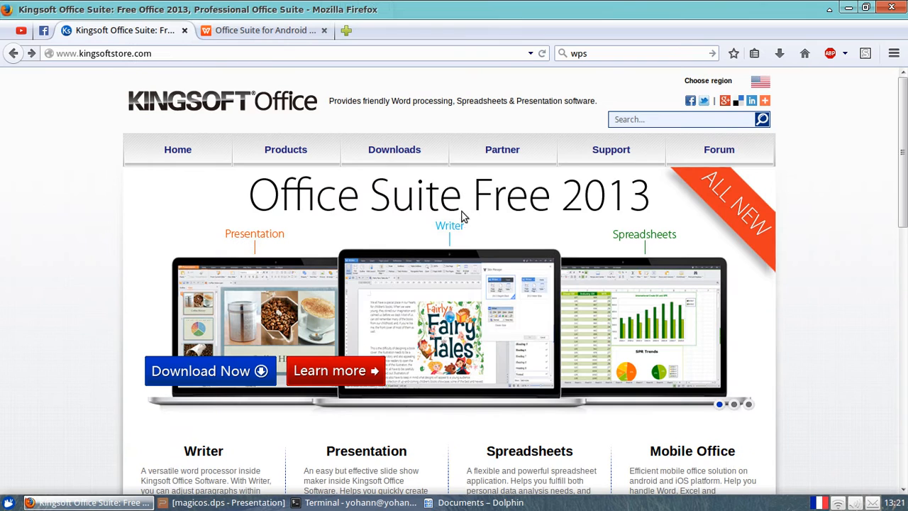
middle_click(279, 32)
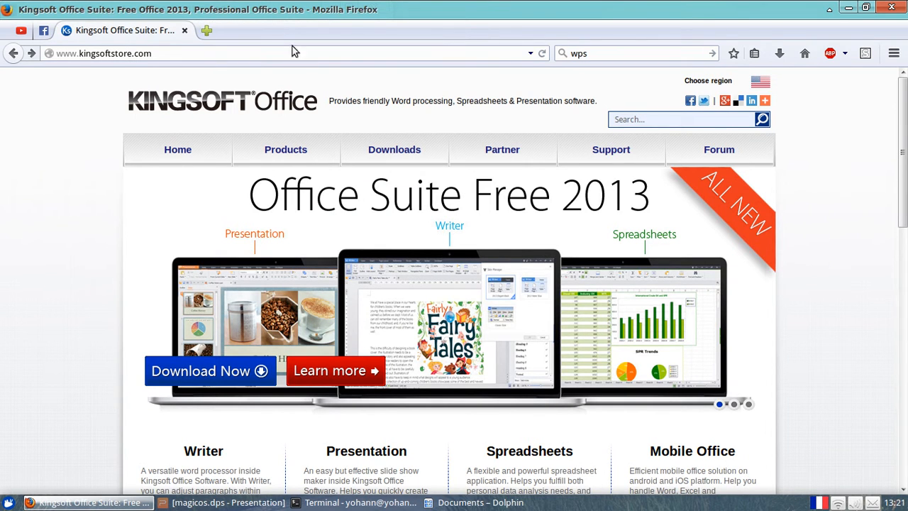
scroll(615, 234, down, 3)
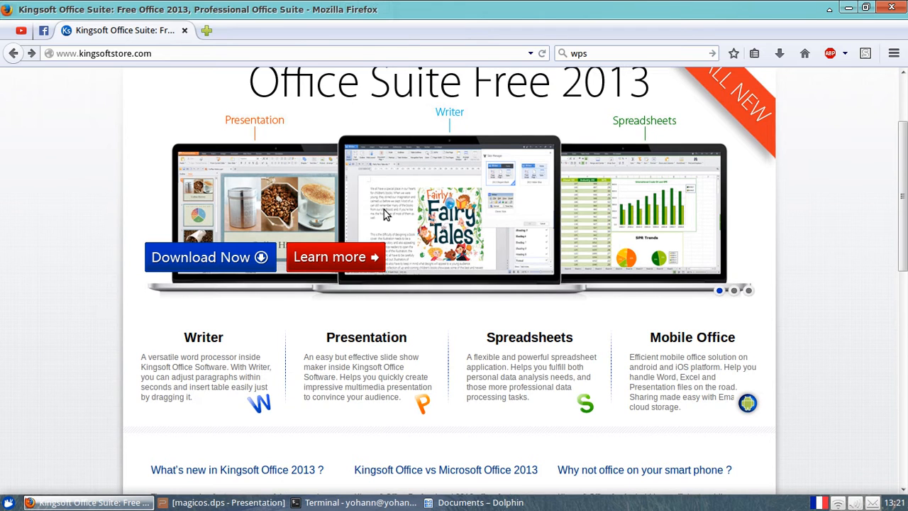
scroll(384, 210, up, 3)
mouse_move(397, 152)
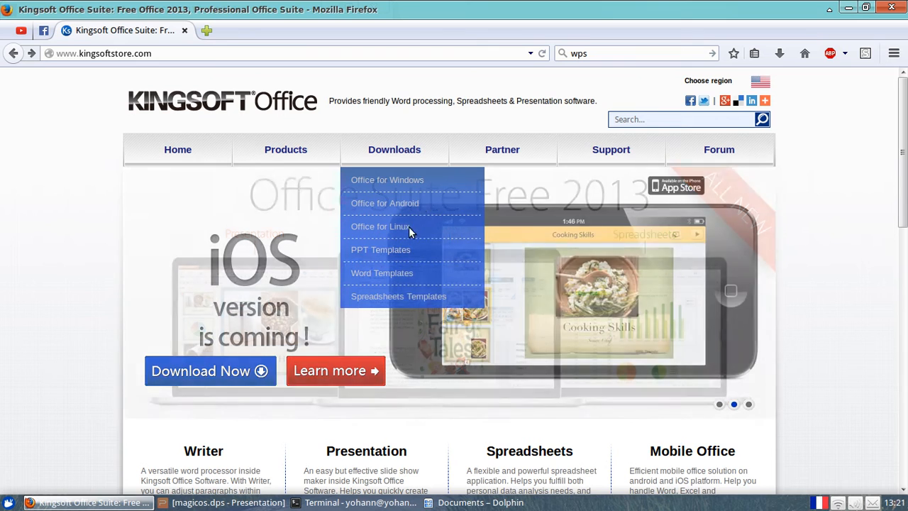
click(398, 180)
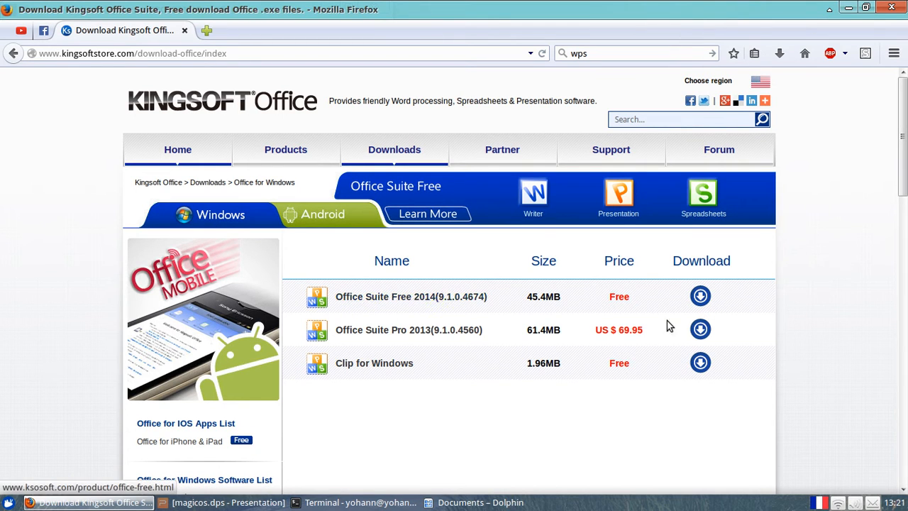
- Request the Office Suite Free 2014 download and cancel saving the installer
click(700, 295)
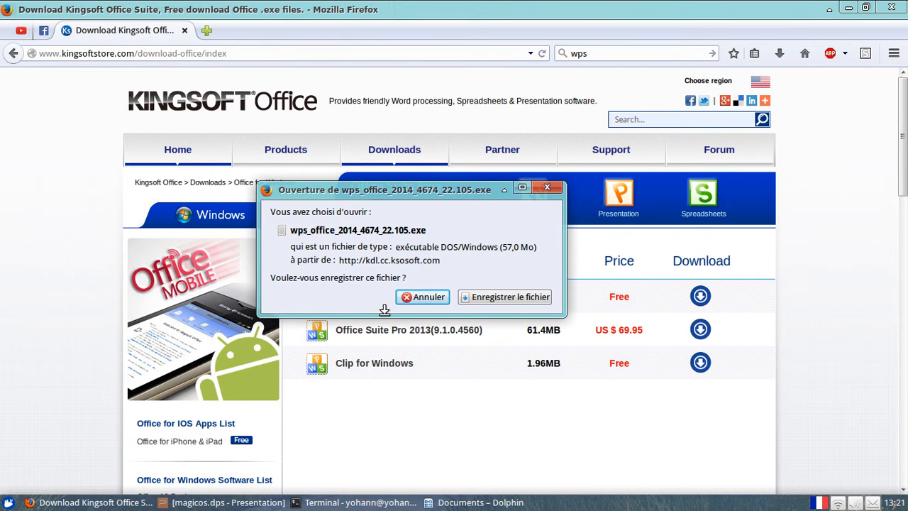
click(425, 298)
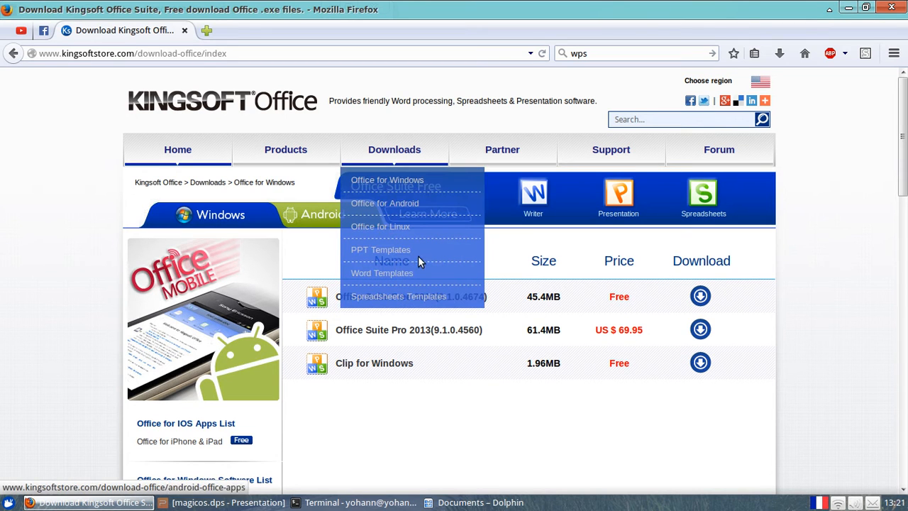
- Open the Office for Linux downloads and examine the packages offered for Alpha19 Patch1 and Alpha19
click(400, 227)
scroll(400, 227, down, 5)
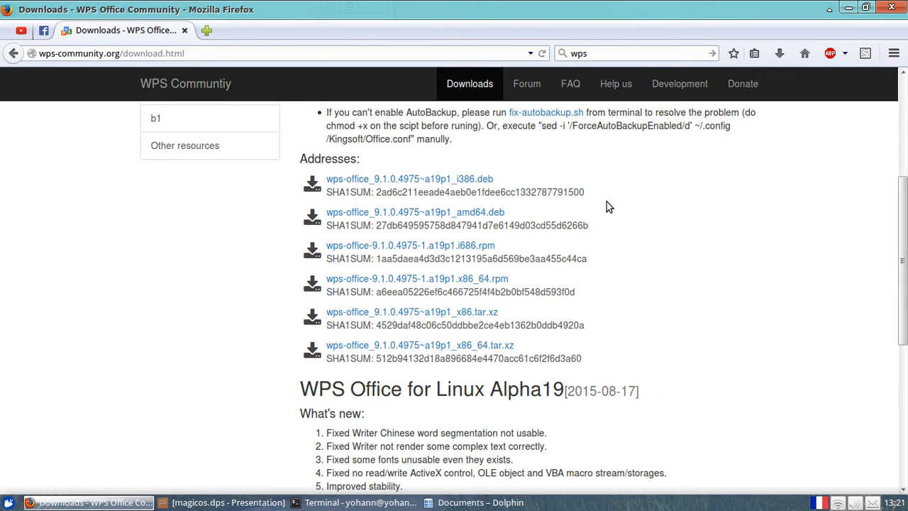
scroll(605, 207, up, 1)
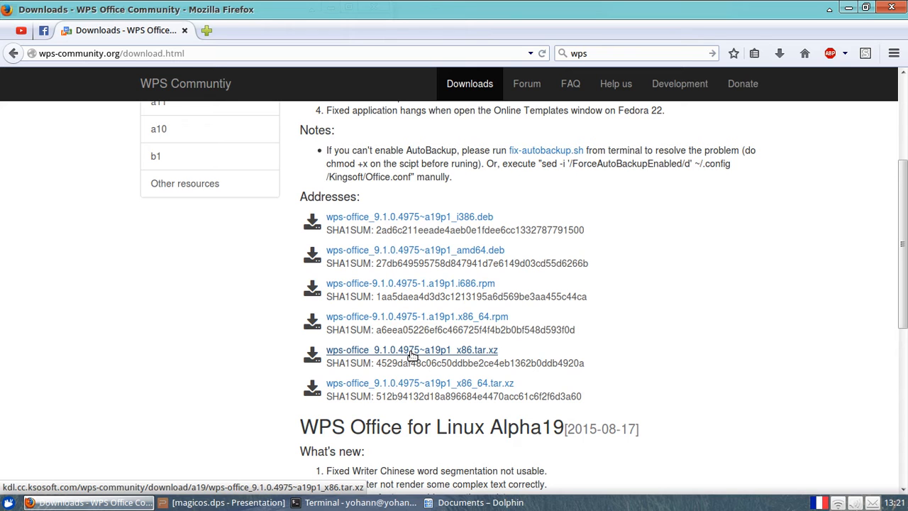
scroll(414, 355, down, 5)
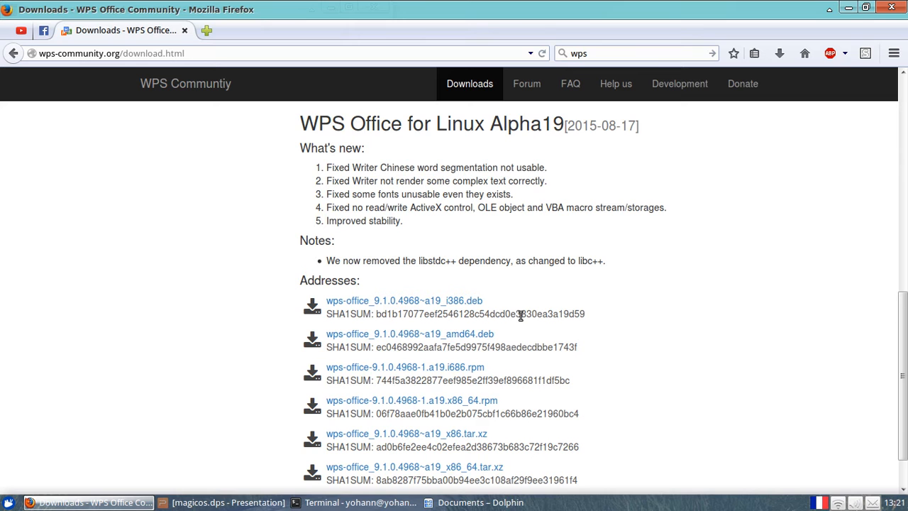
scroll(535, 306, down, 1)
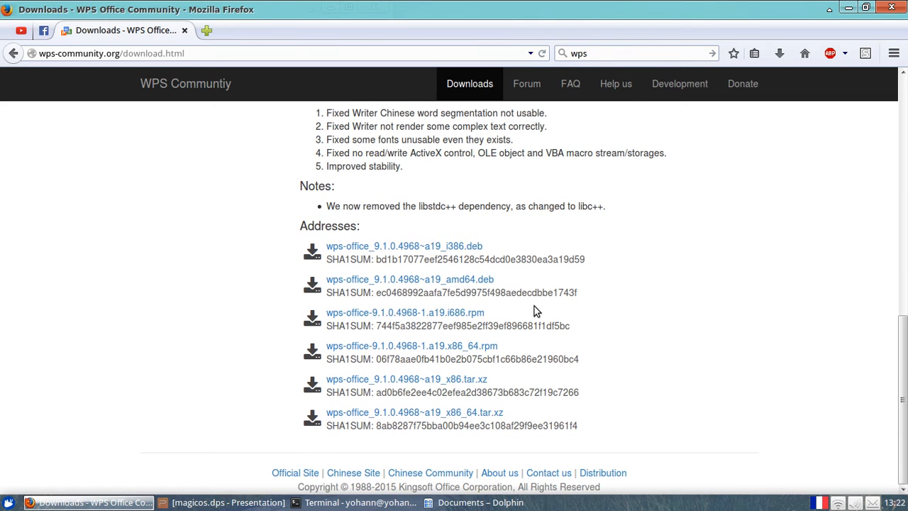
scroll(551, 319, up, 7)
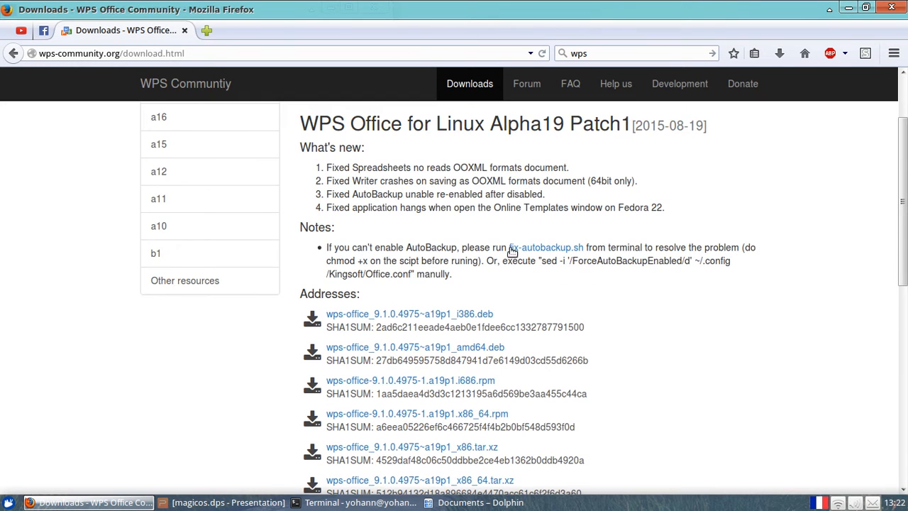
scroll(535, 222, up, 1)
scroll(269, 312, up, 1)
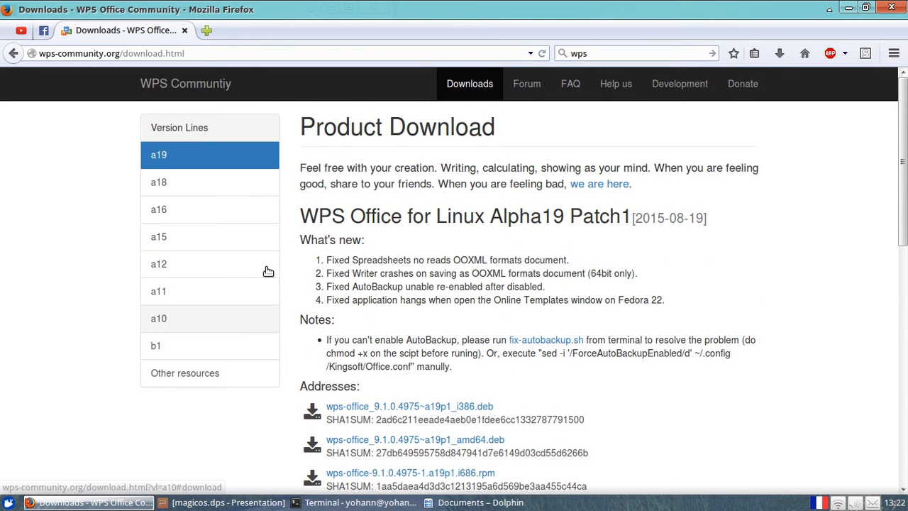
- Open the other download resources and browse the spellcheck dictionary packages in the dicts folder
click(212, 375)
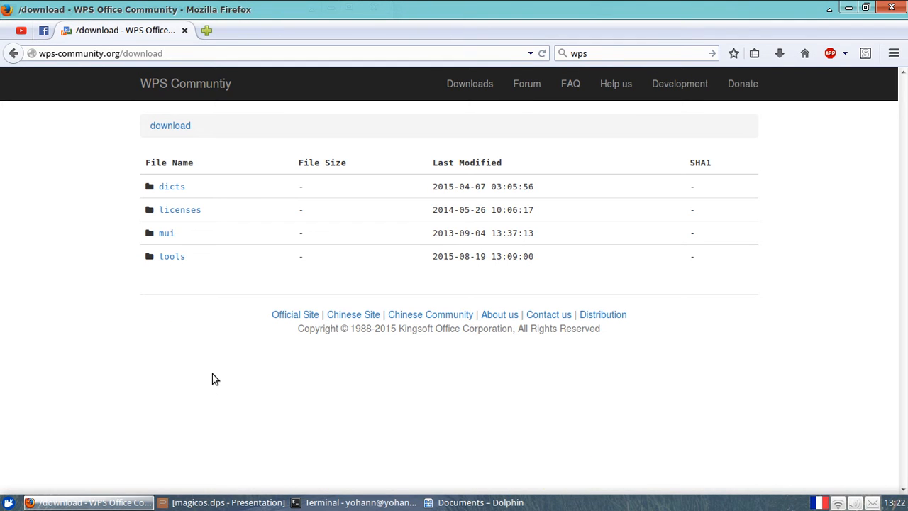
click(173, 191)
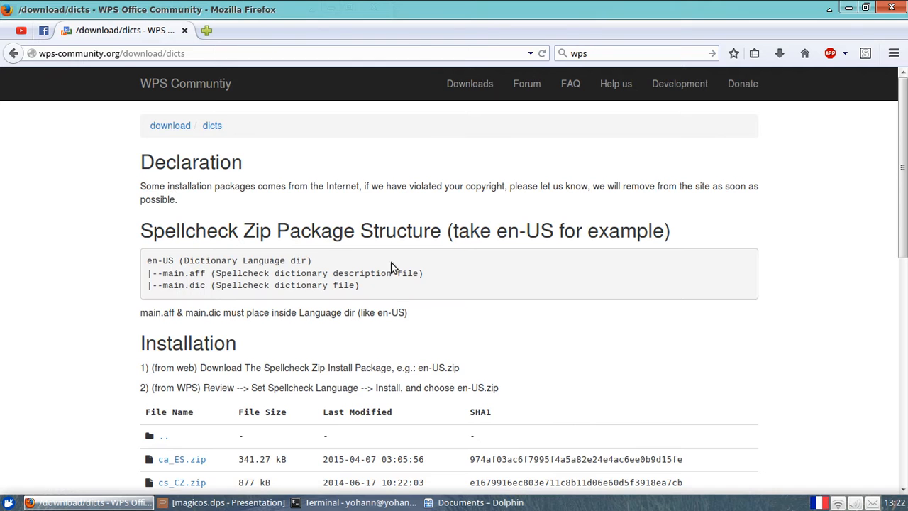
scroll(174, 190, down, 5)
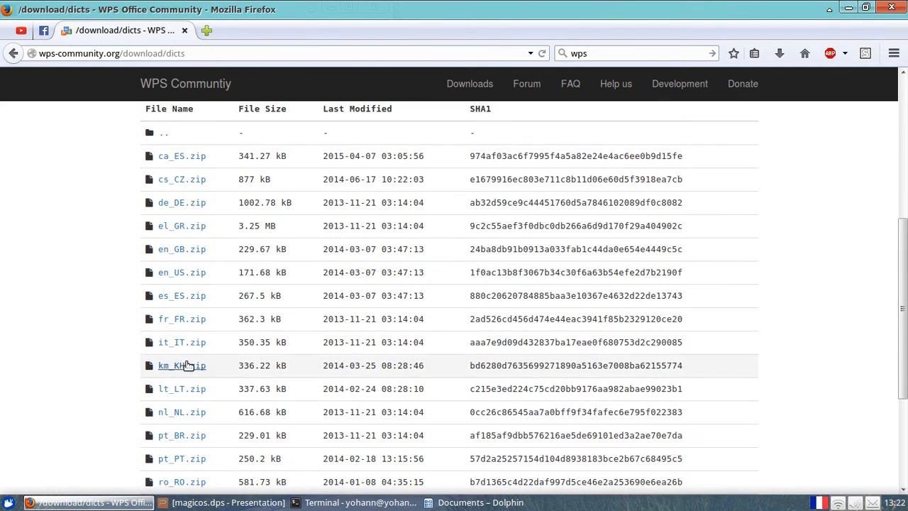
- Request the fr_FR.zip spellcheck dictionary, cancel saving it, and return to the installation instructions above the package list
click(199, 320)
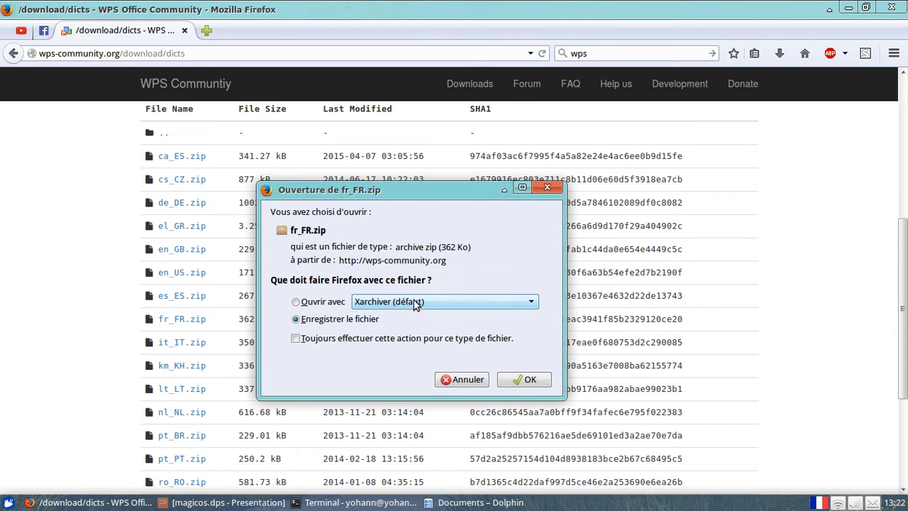
click(468, 380)
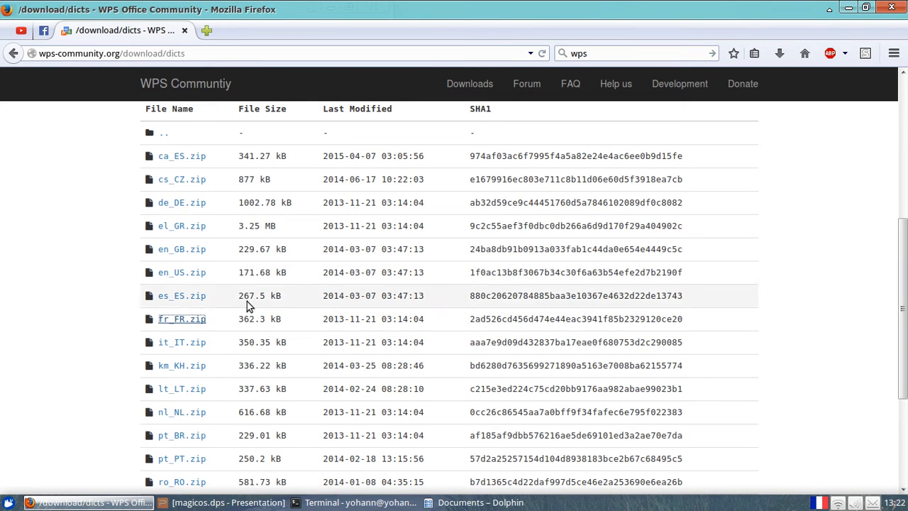
scroll(249, 305, up, 4)
scroll(250, 312, up, 4)
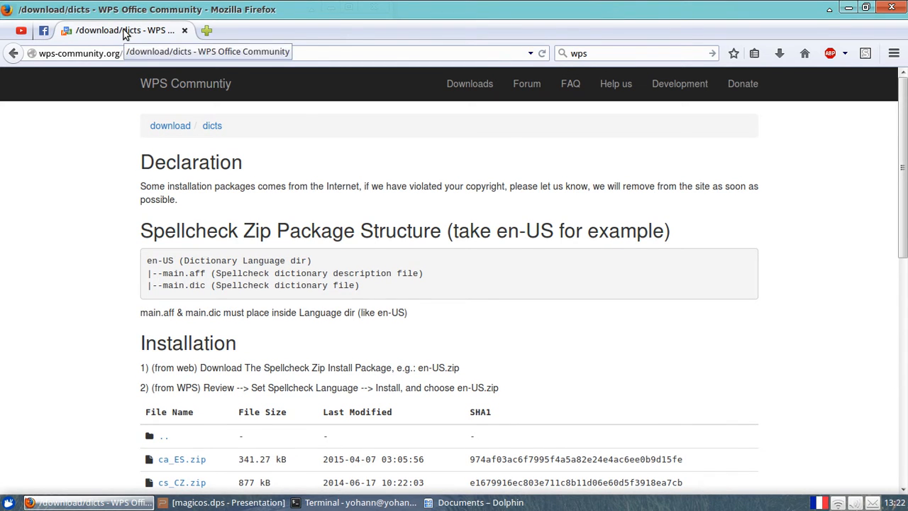
- Switch to WPS Writer, create a blank document and close the online templates tab
click(241, 503)
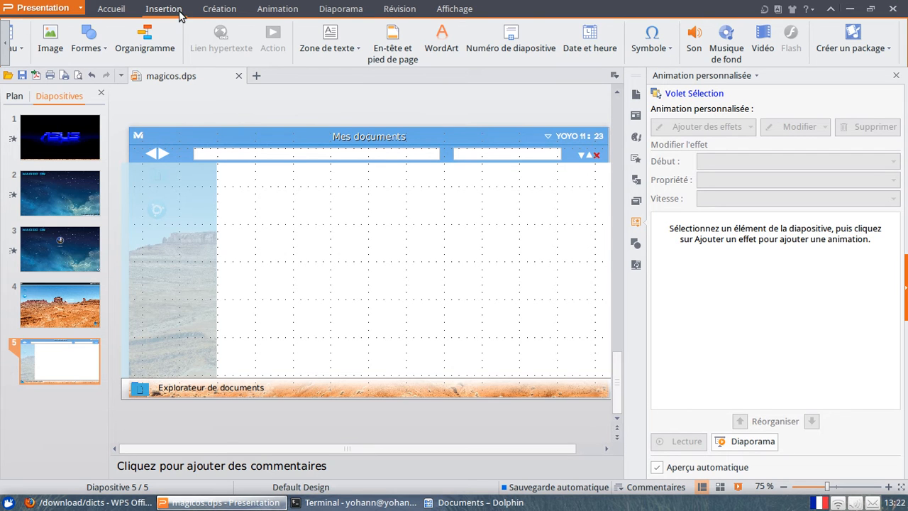
click(9, 503)
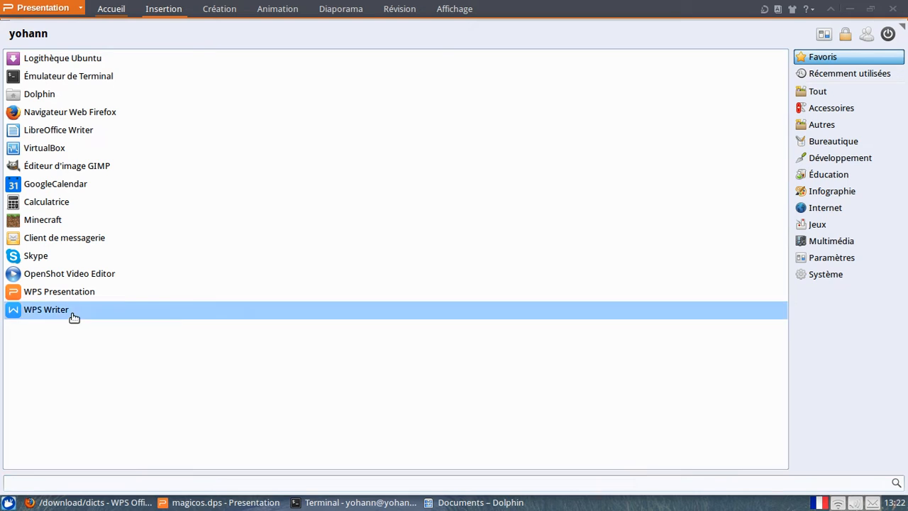
click(74, 316)
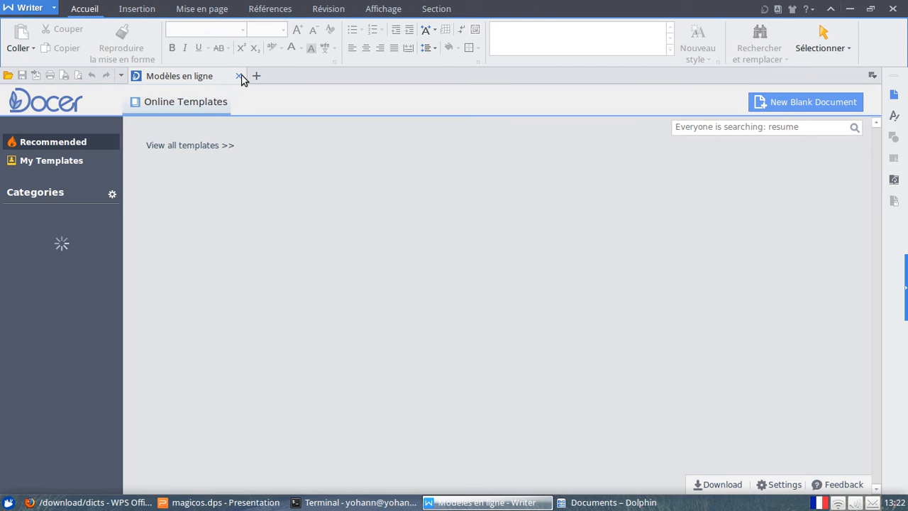
click(254, 76)
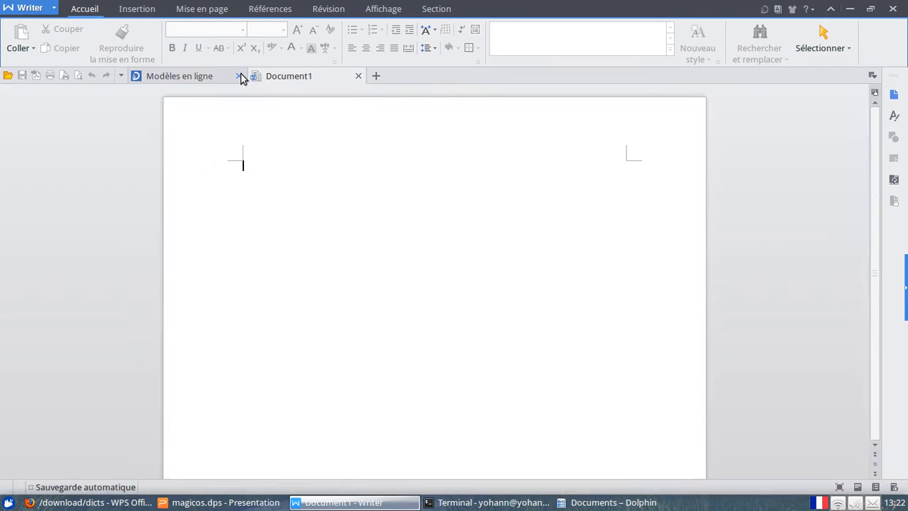
click(238, 76)
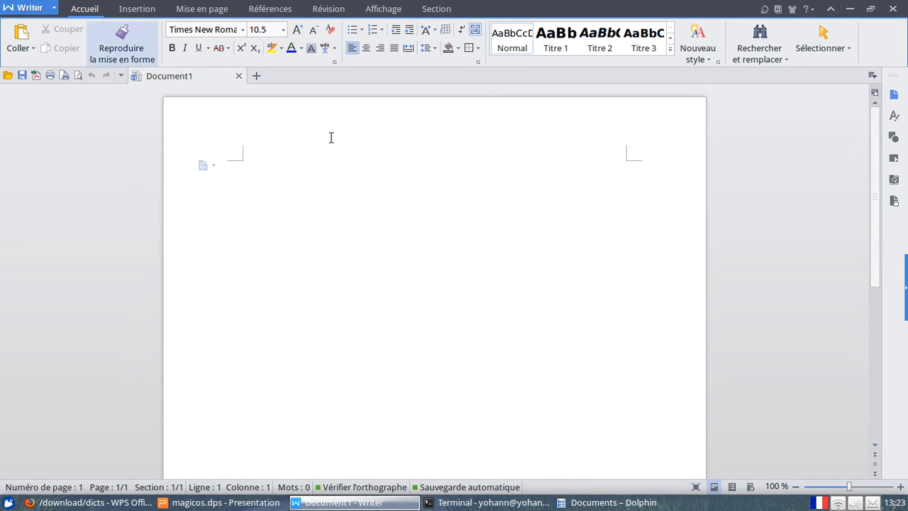
- Open Writer's options and examine the spellcheck settings under Vérifier l'orthographe
click(44, 11)
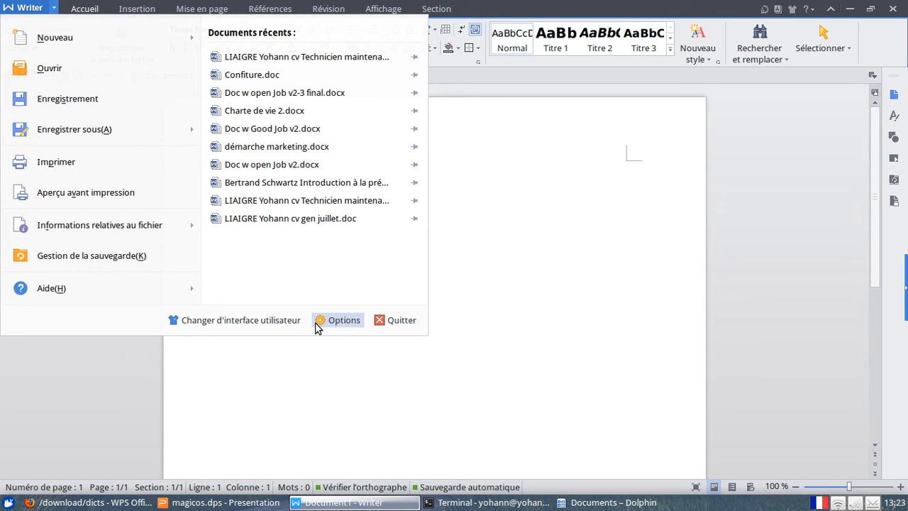
click(338, 320)
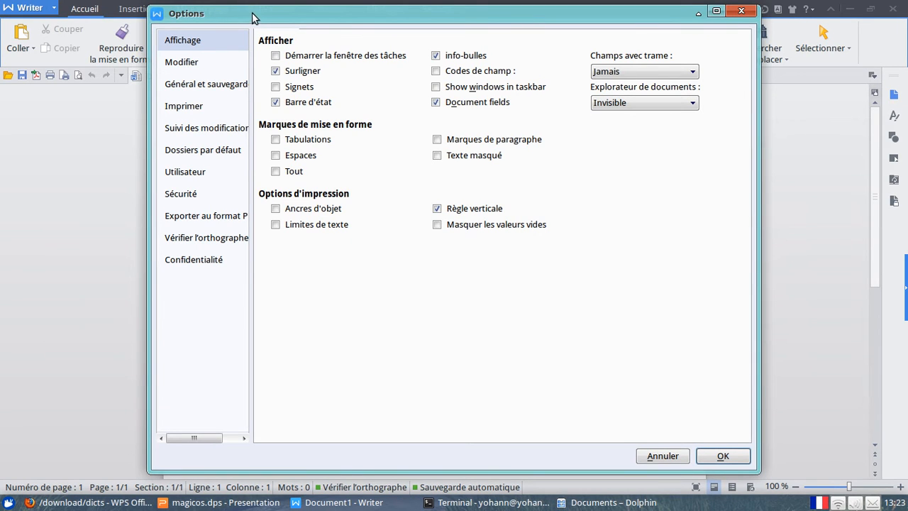
drag(252, 20, 234, 24)
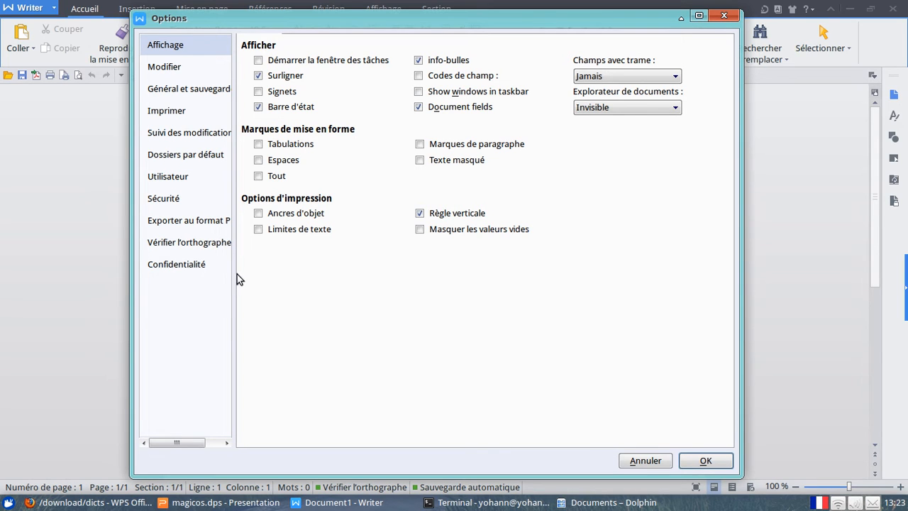
click(199, 242)
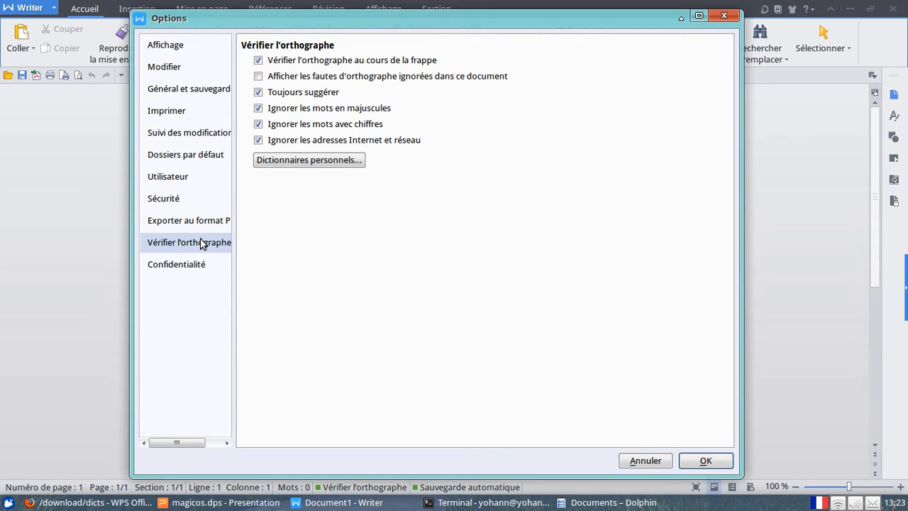
- Look through the other option categories, from editing and general settings to security and privacy, and close the options without changes
click(173, 135)
click(170, 76)
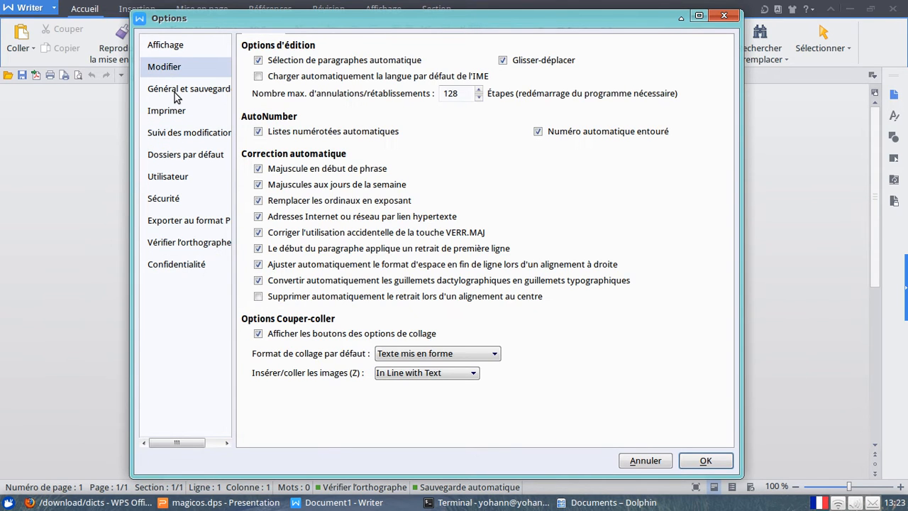
click(176, 90)
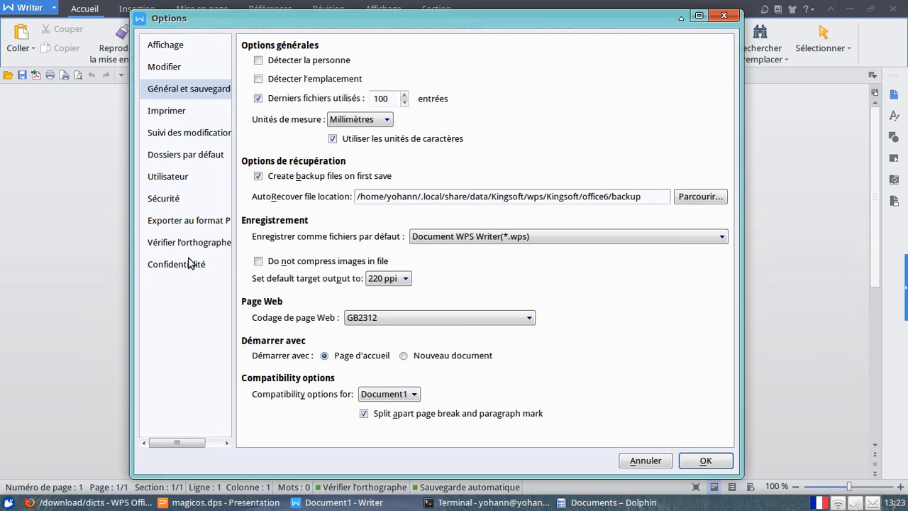
click(169, 47)
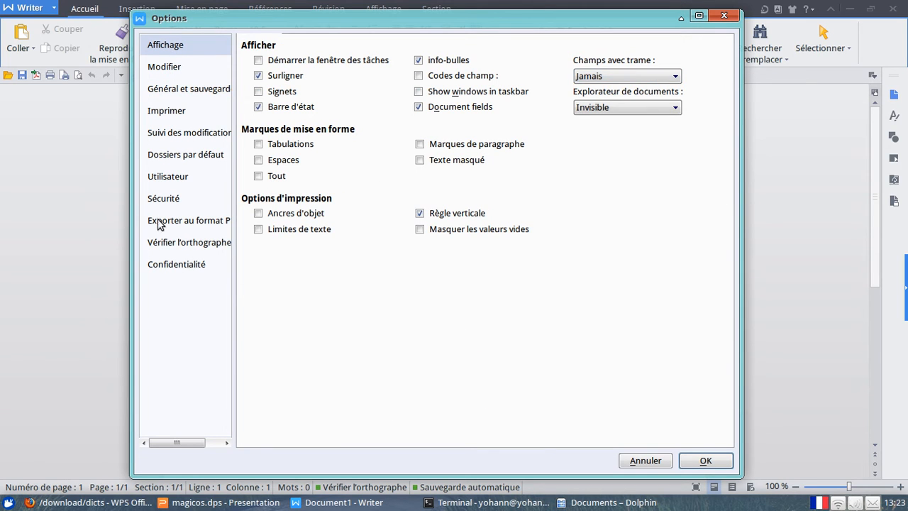
click(190, 270)
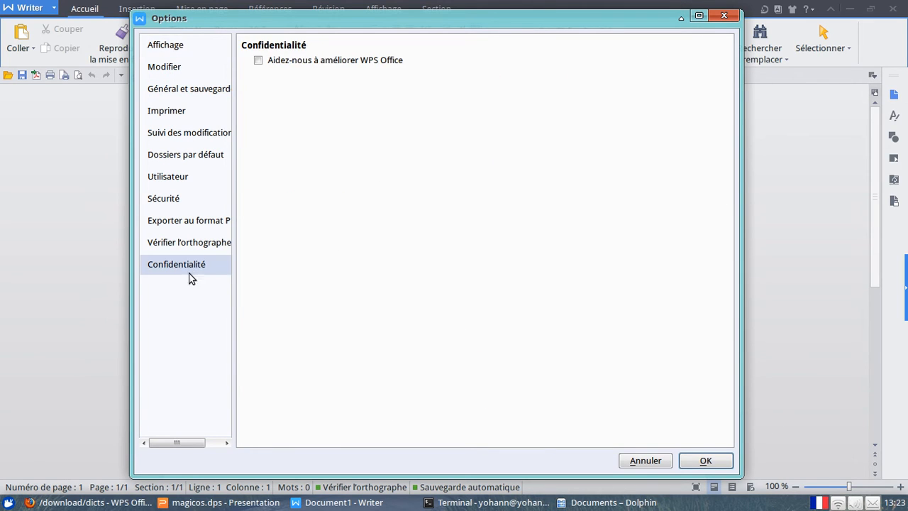
click(191, 229)
click(167, 202)
click(177, 180)
click(178, 156)
click(177, 132)
click(177, 112)
click(178, 86)
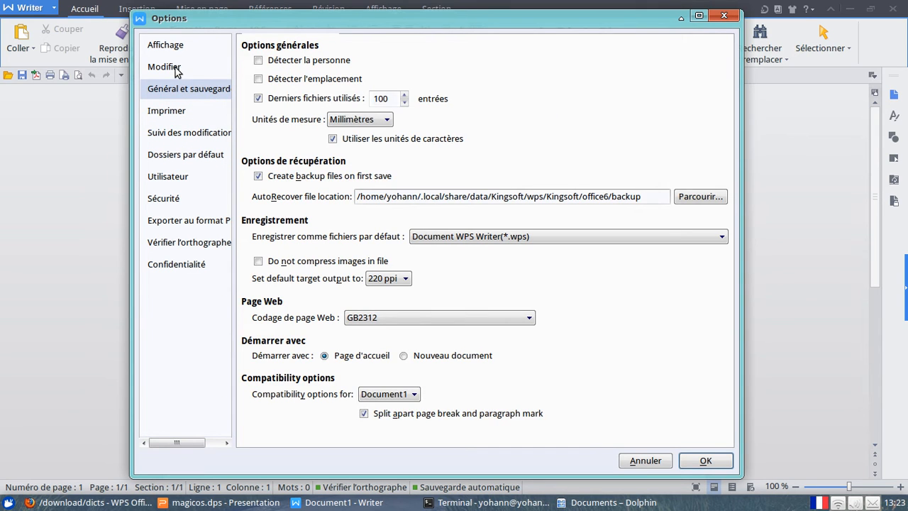
click(179, 69)
click(668, 460)
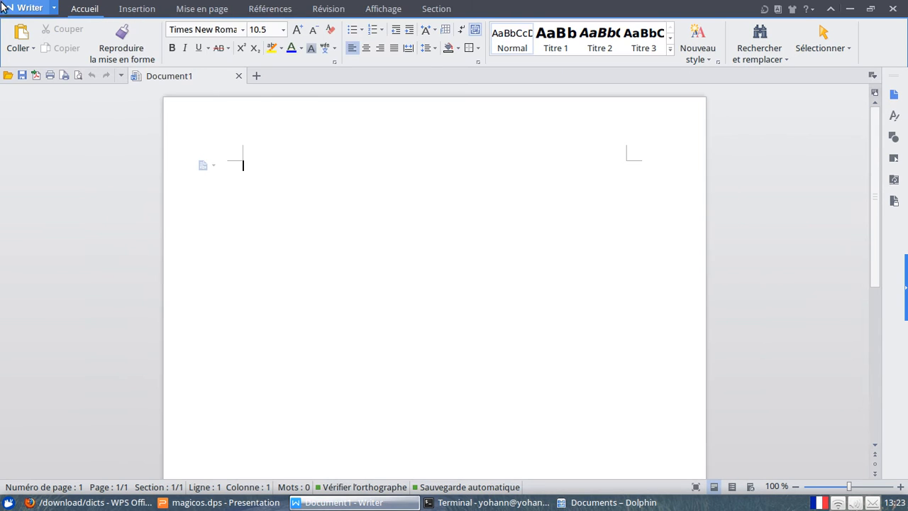
- Open the interface language chooser, preview Chinese (Hong Kong) and French(Canada), and cancel the language change
click(7, 7)
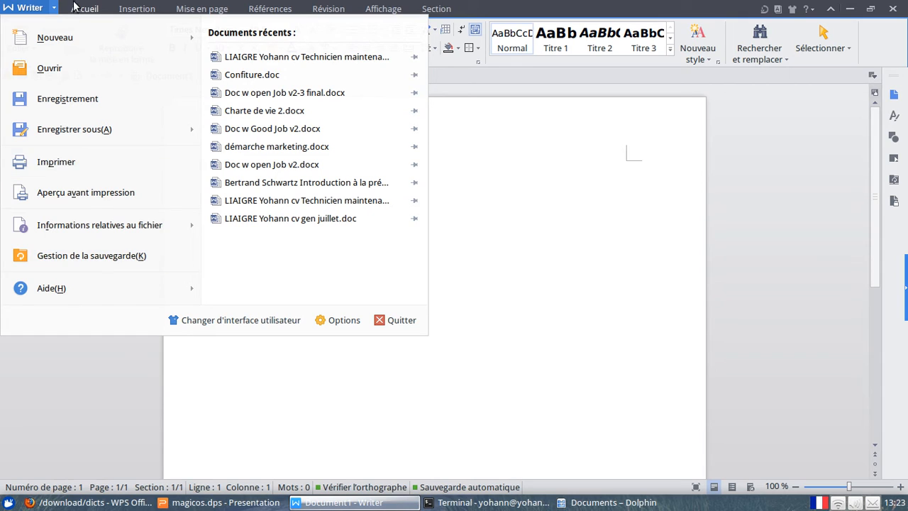
click(51, 8)
click(52, 8)
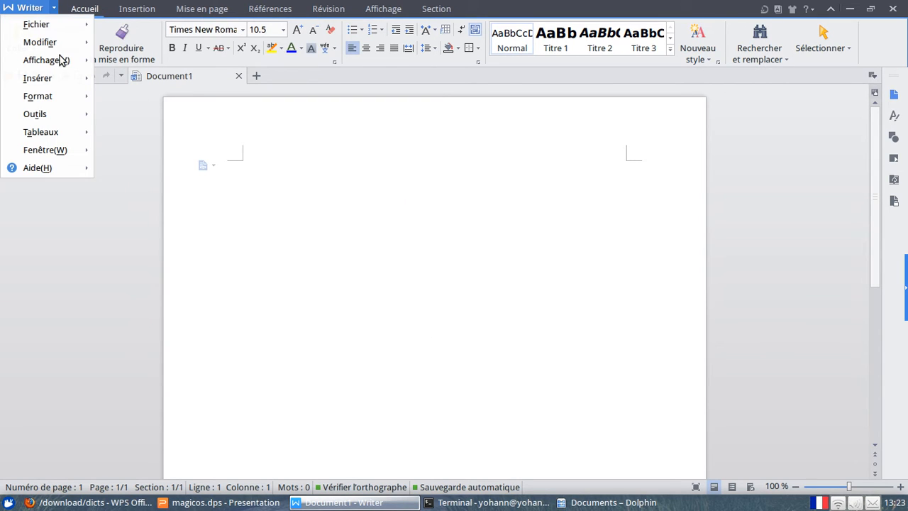
mouse_move(69, 122)
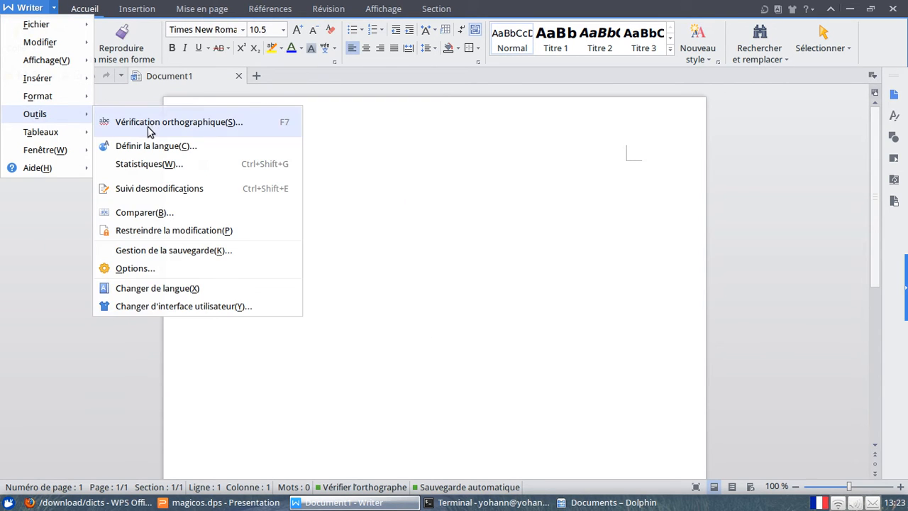
click(179, 289)
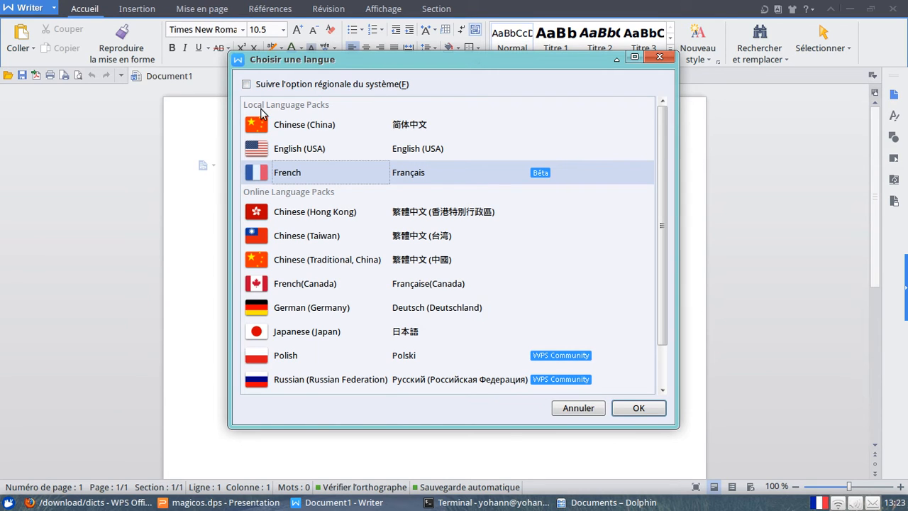
scroll(475, 244, down, 1)
scroll(475, 244, up, 1)
click(437, 220)
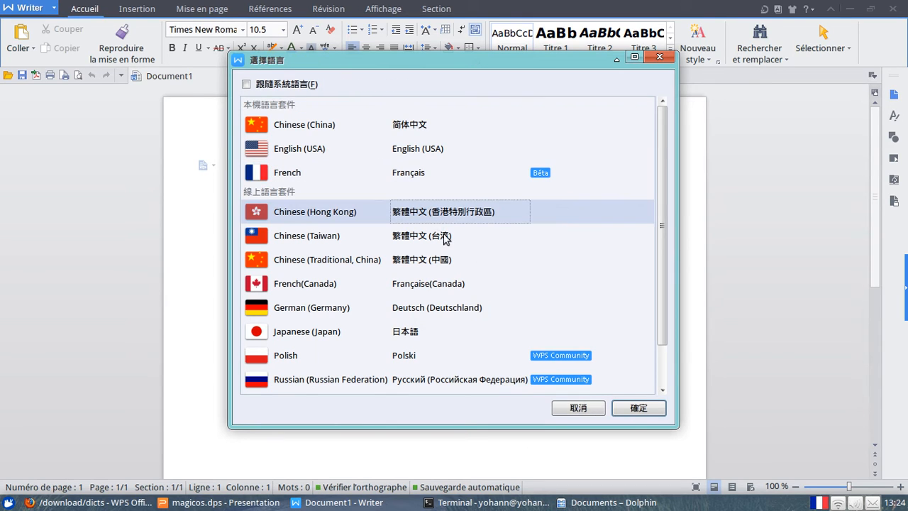
click(420, 287)
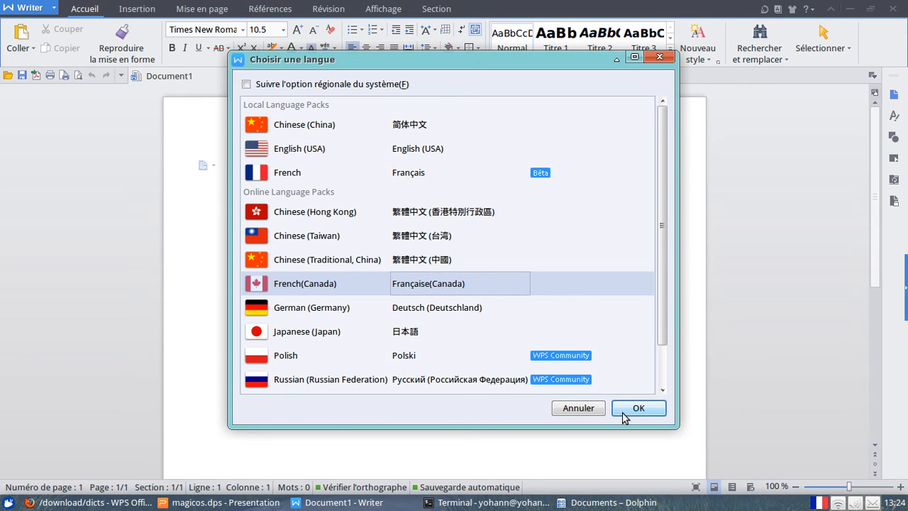
click(581, 409)
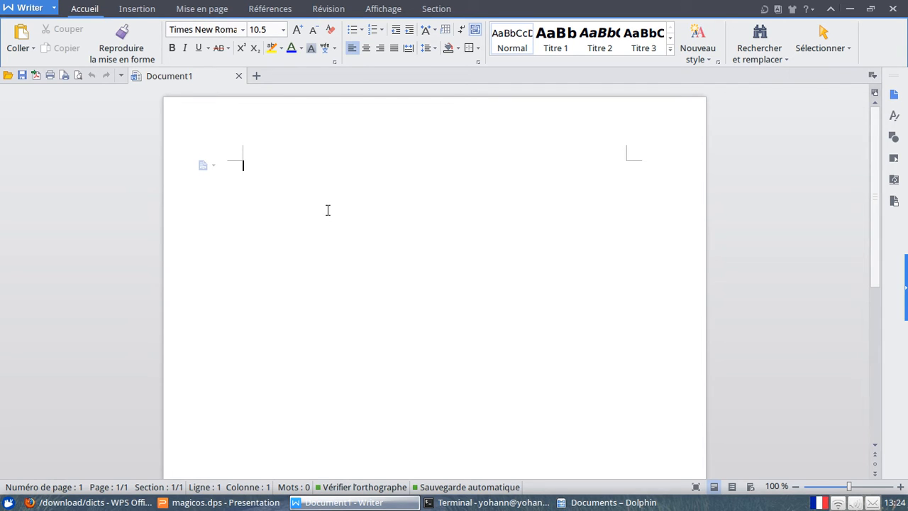
- Enter "Polic police" in the blank document and view the spelling suggestions for "Polic"
text(Polic)
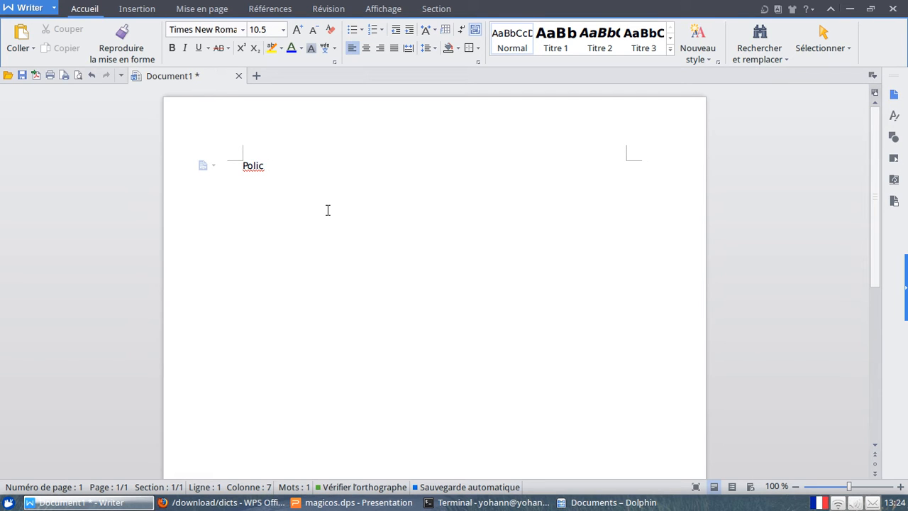
text( police)
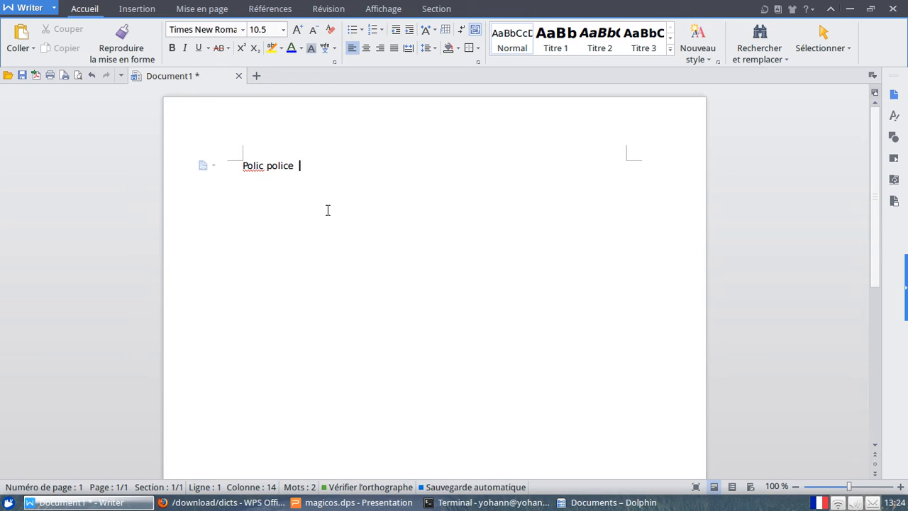
right_click(257, 165)
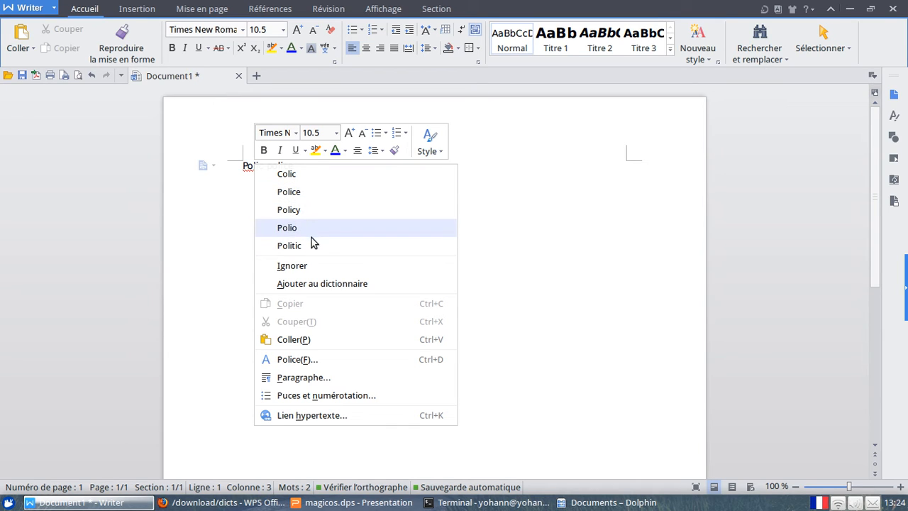
click(544, 237)
- Add a second line reading "J'aime pas la l'anglais" below "Polic police"
click(317, 170)
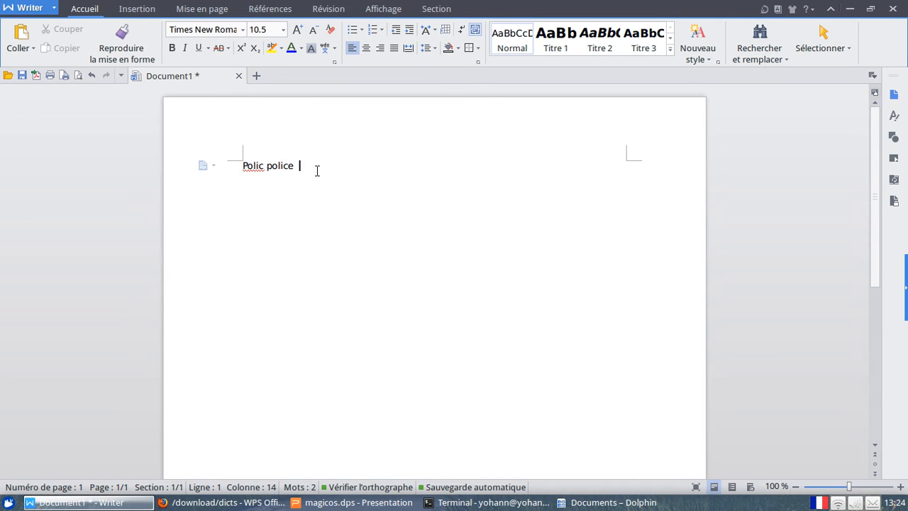
text(J'aime )
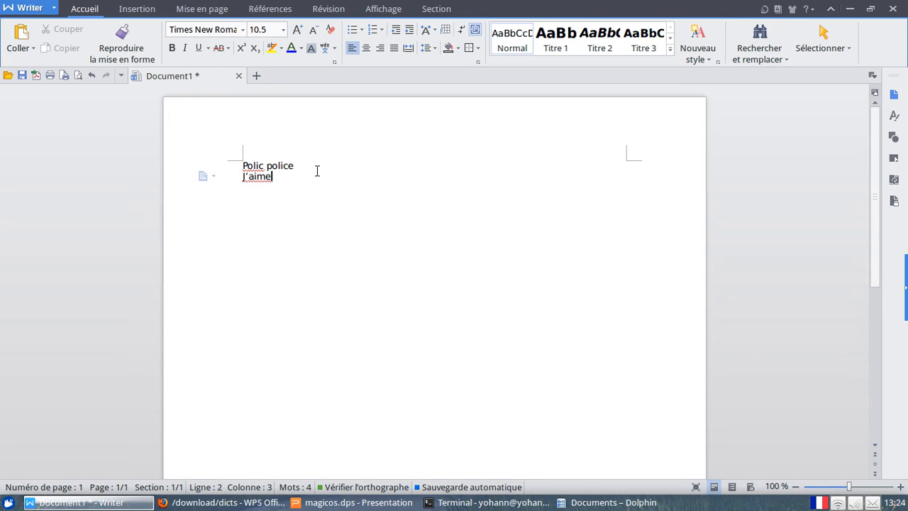
text(pa)
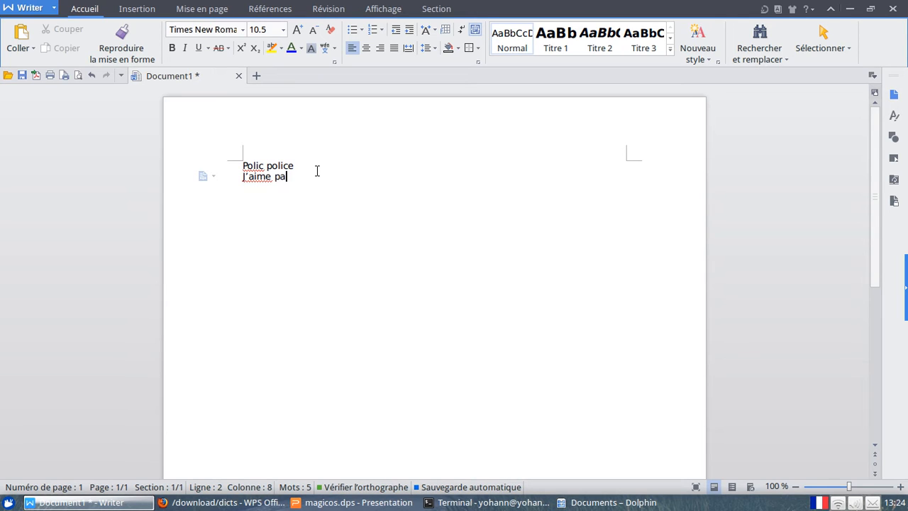
text(s la f)
text(ronc)
key(BackSpace)
key(BackSpace)
key(BackSpace)
text(anglai)
- View the spelling suggestions for "l'anglais" on the second line without applying any
click(335, 174)
right_click(328, 176)
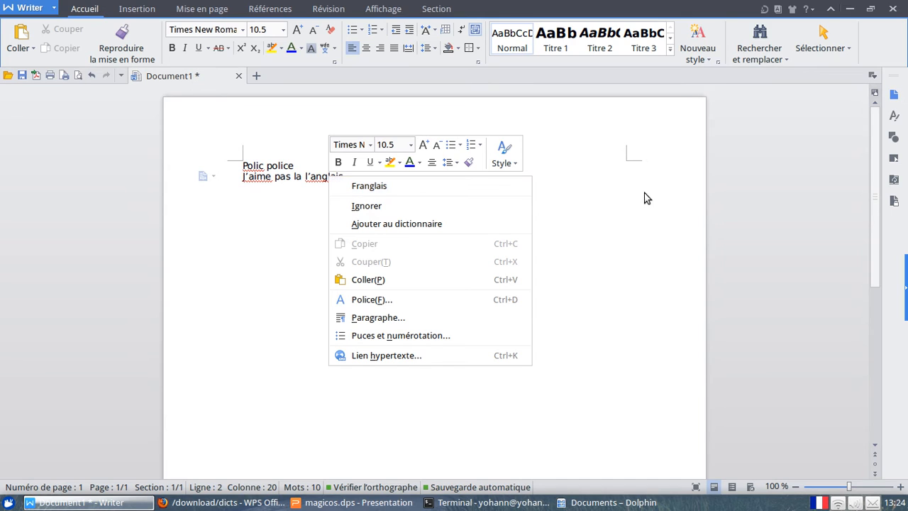
click(604, 230)
- Run the spelling check on the second line, look at its options, and close it without changing any word
key(F7)
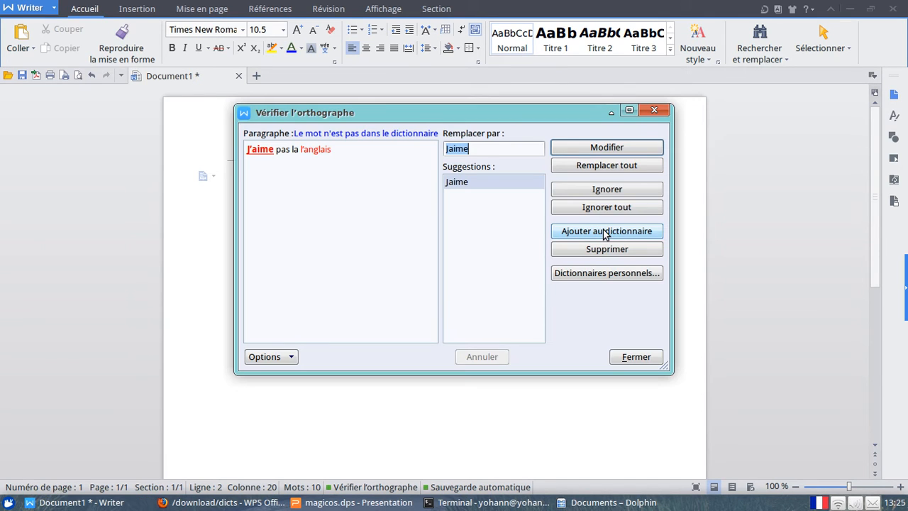
click(281, 358)
click(586, 337)
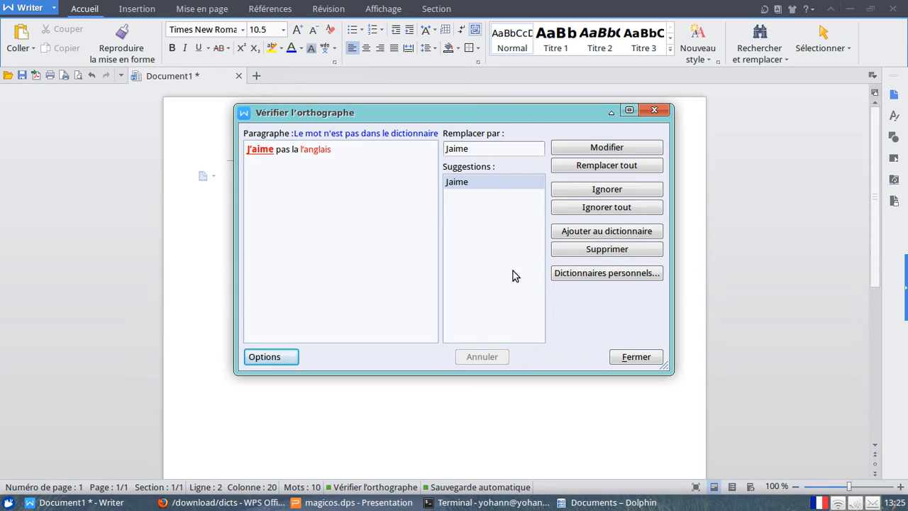
click(654, 112)
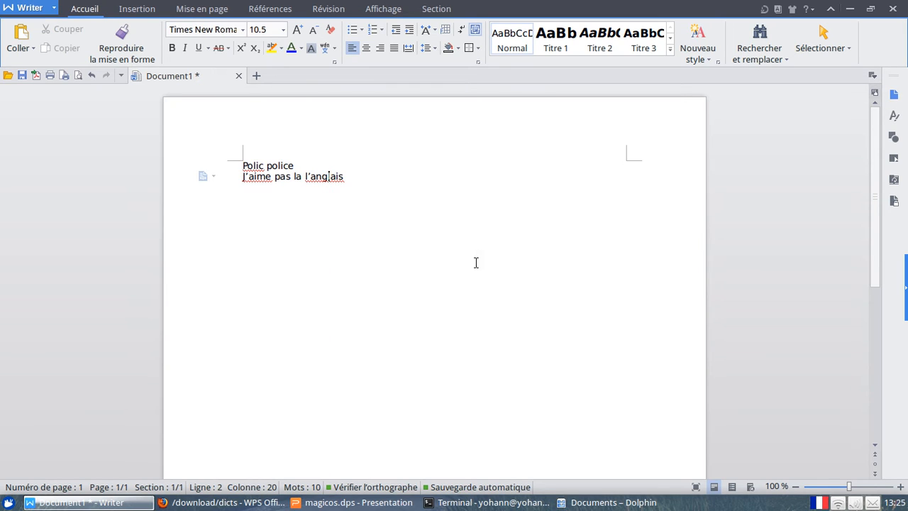
- Clear all text from the document and look through Writer's display, review, reference, page layout and insertion commands
key(ctrl+a)
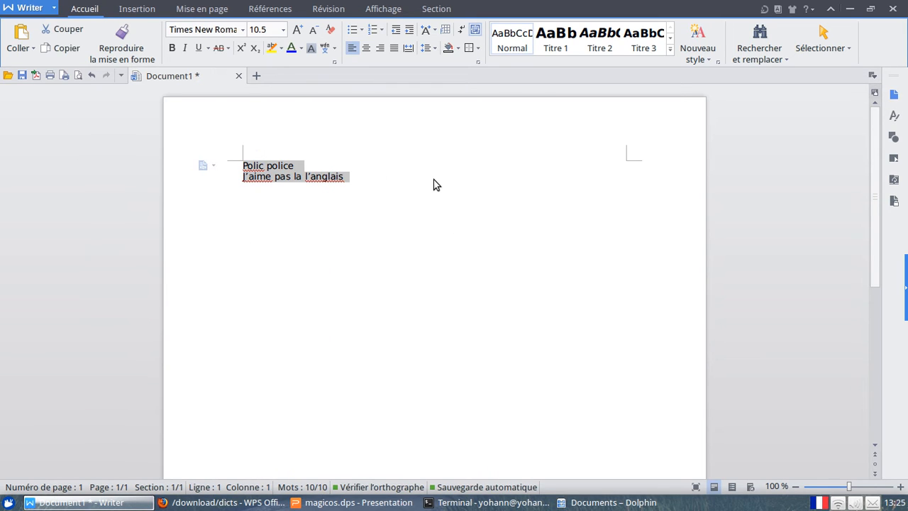
key(Delete)
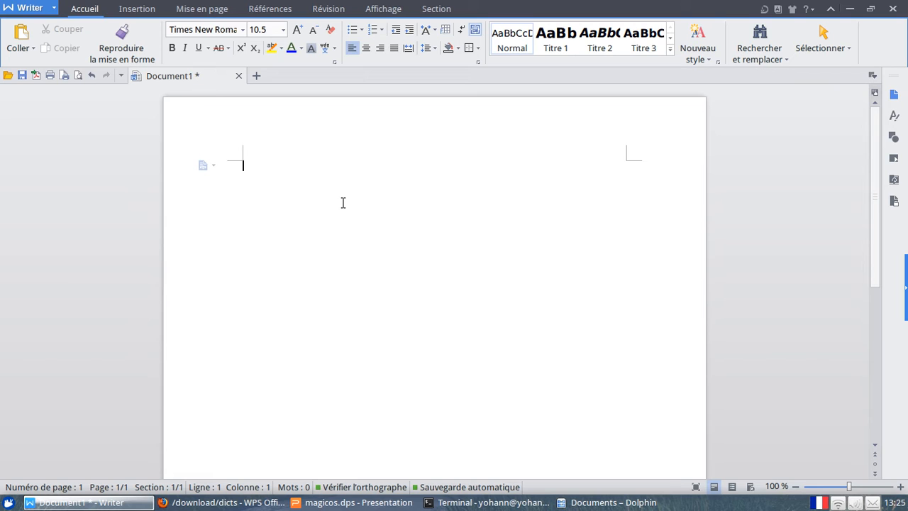
click(369, 10)
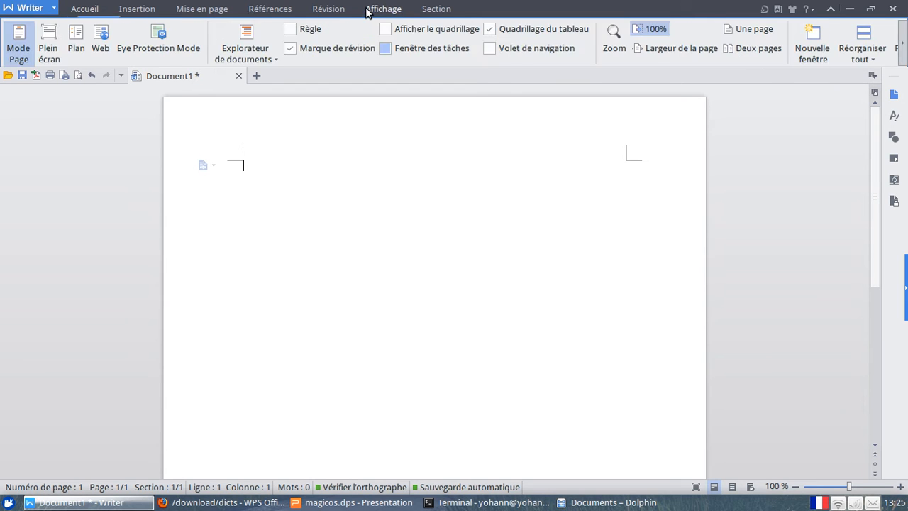
click(332, 10)
click(287, 9)
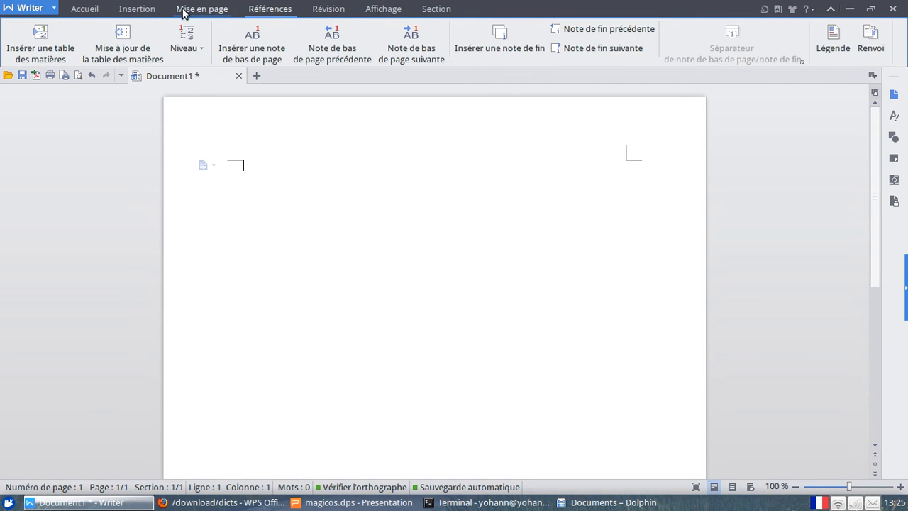
click(183, 10)
click(137, 9)
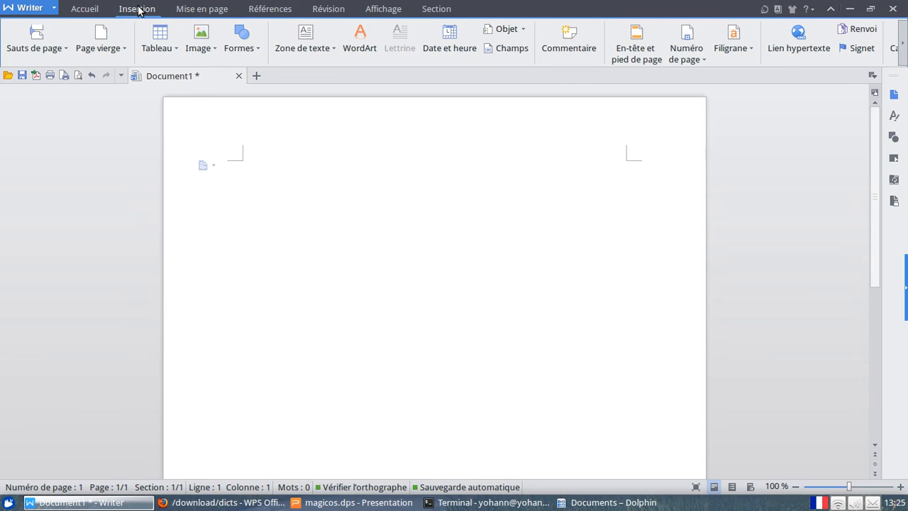
click(84, 8)
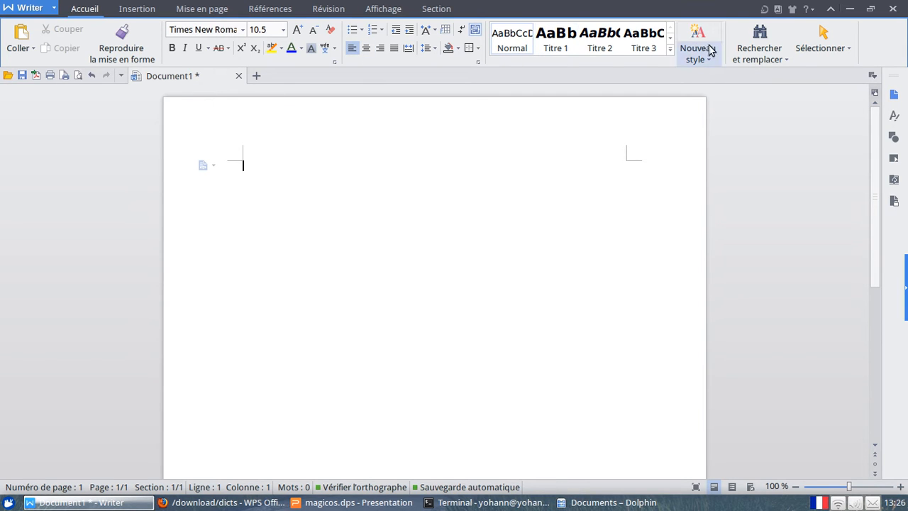
- Switch Writer's interface appearance to Style Classique and restart Writer without saving Document1
click(793, 10)
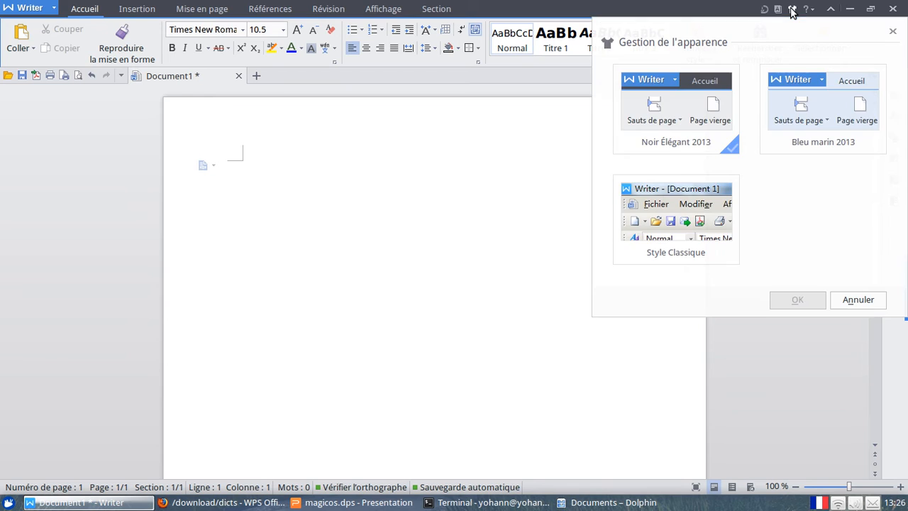
click(708, 222)
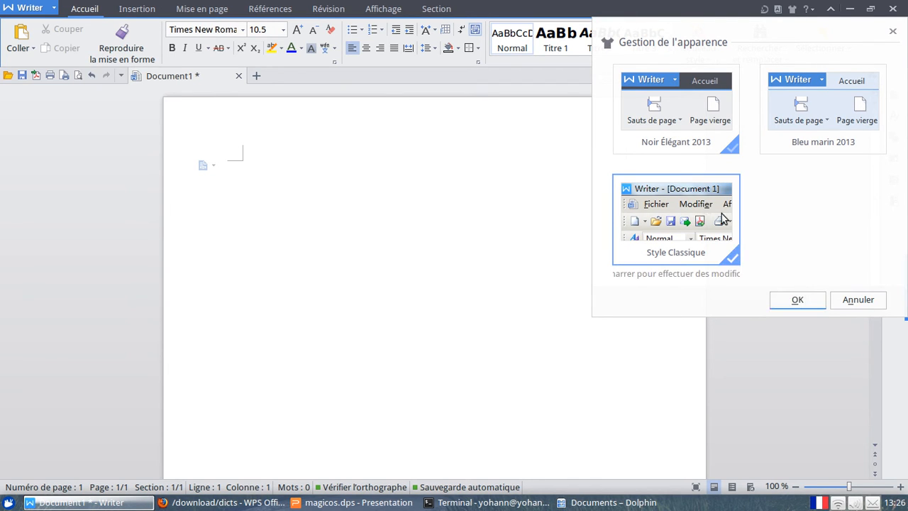
click(797, 299)
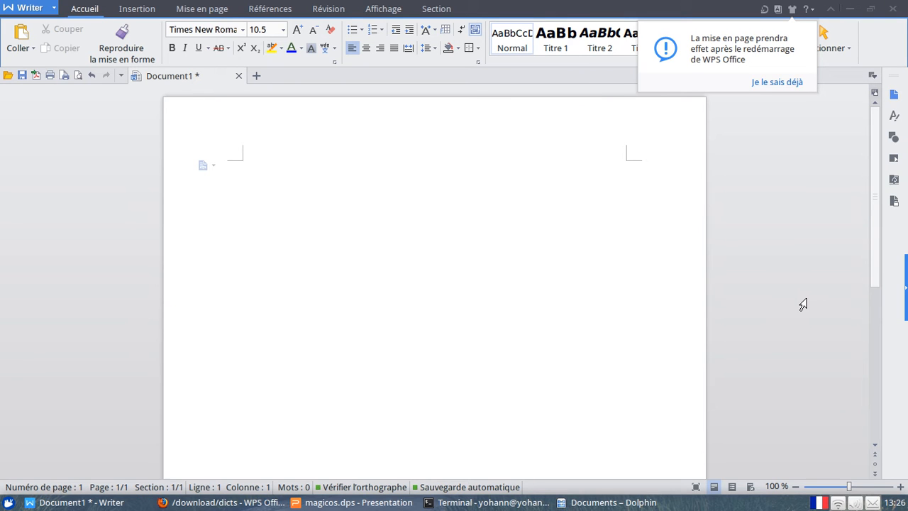
click(894, 8)
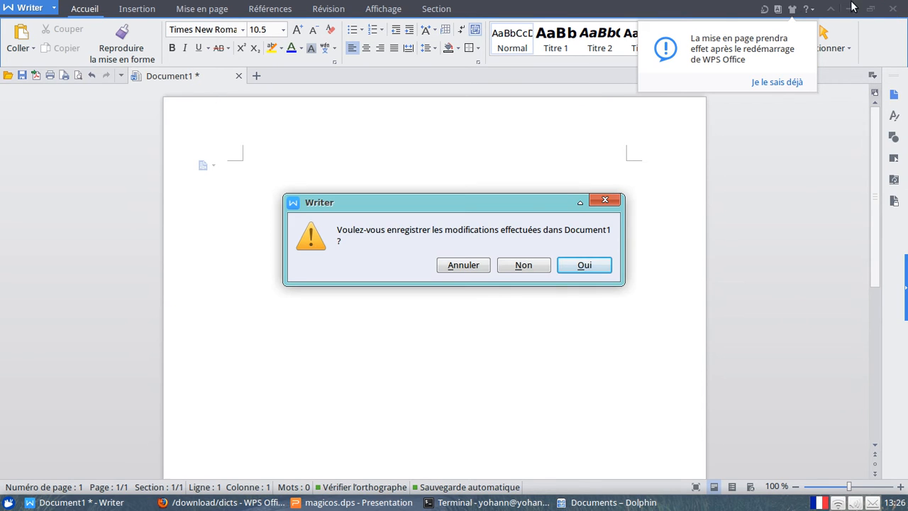
click(524, 265)
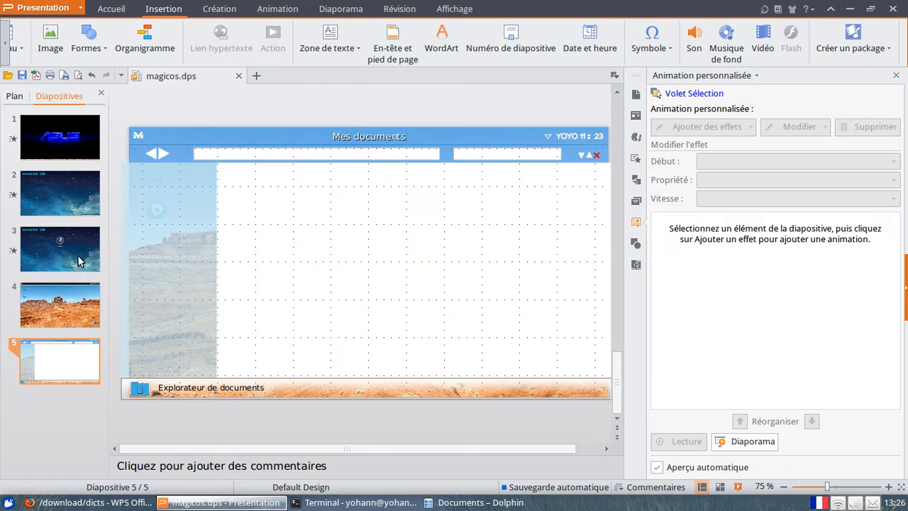
key(super)
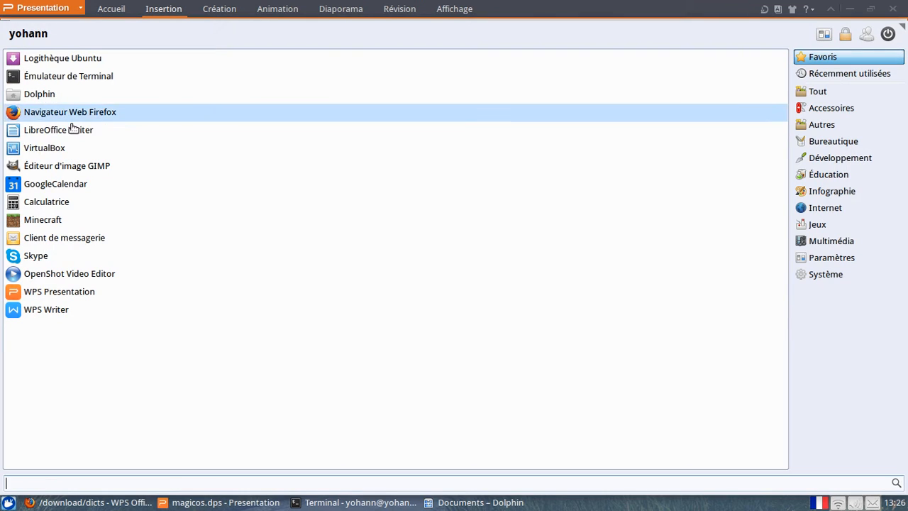
click(15, 309)
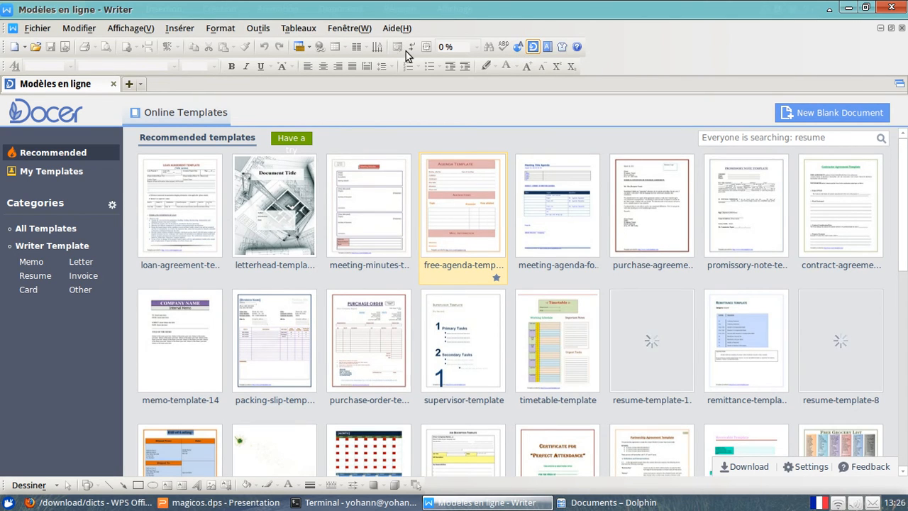
- Try classic colour schemes, set the interface style to Bleu Clair 2013, and close Writer
click(562, 47)
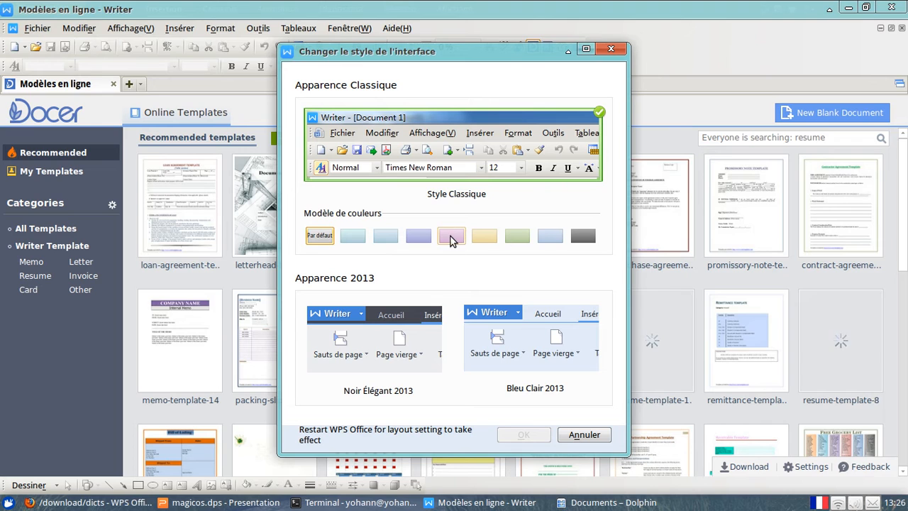
click(417, 236)
click(386, 237)
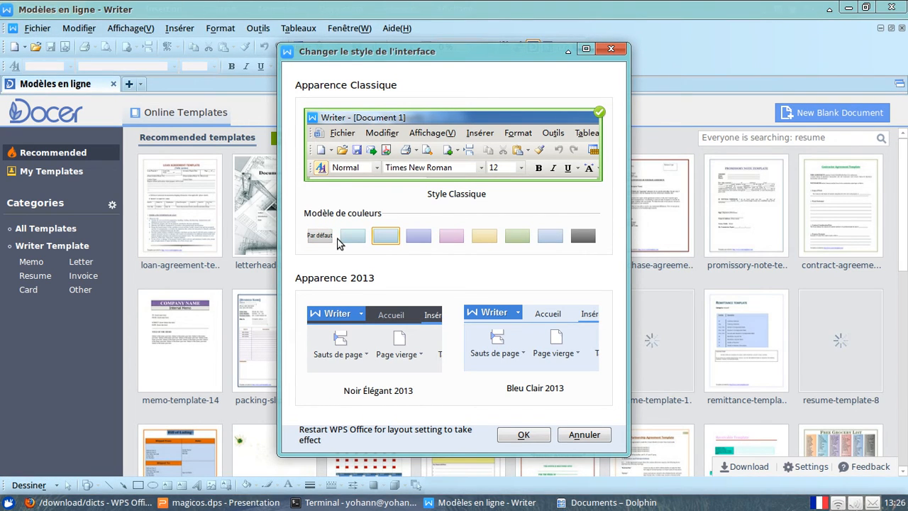
click(575, 358)
click(532, 430)
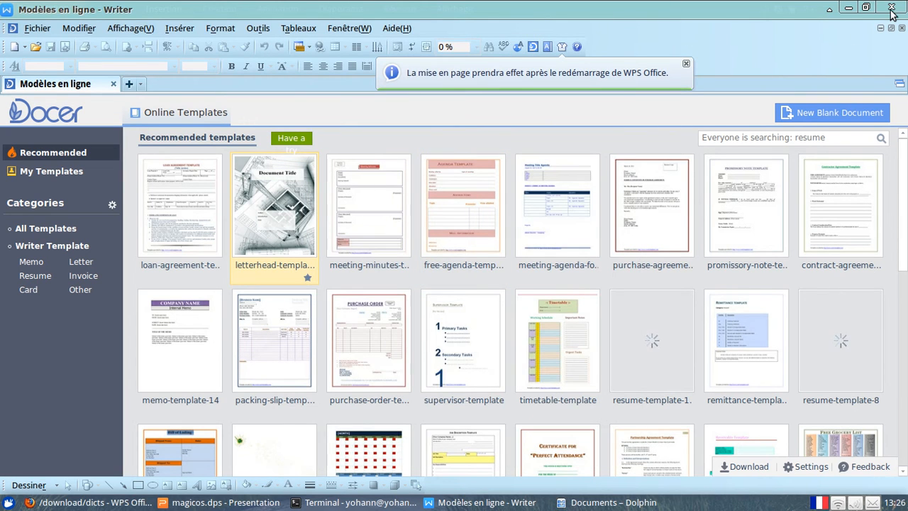
click(891, 8)
- Reopen Writer, create a new blank document and close the online templates page
click(9, 502)
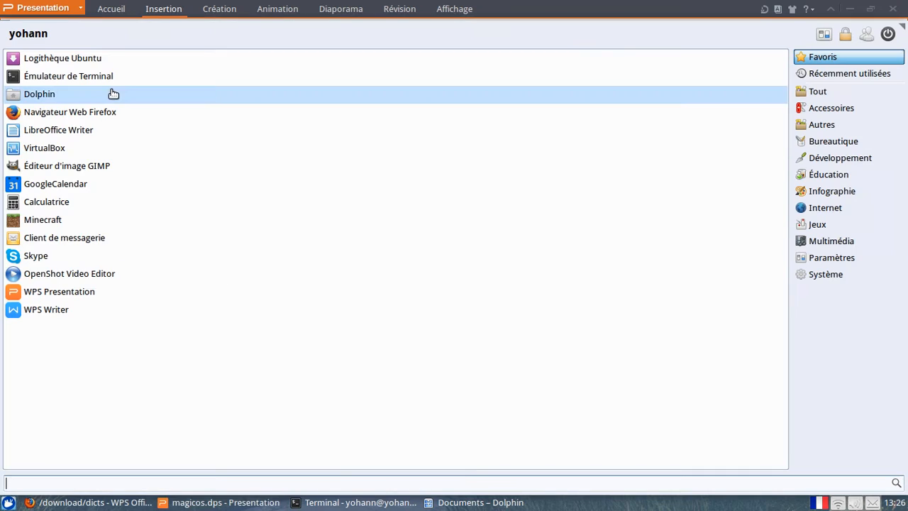
click(91, 312)
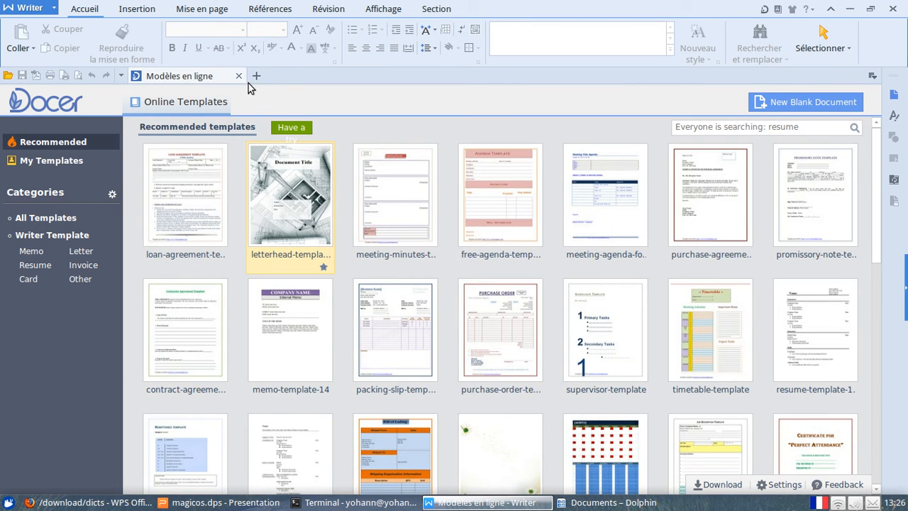
click(259, 74)
click(239, 75)
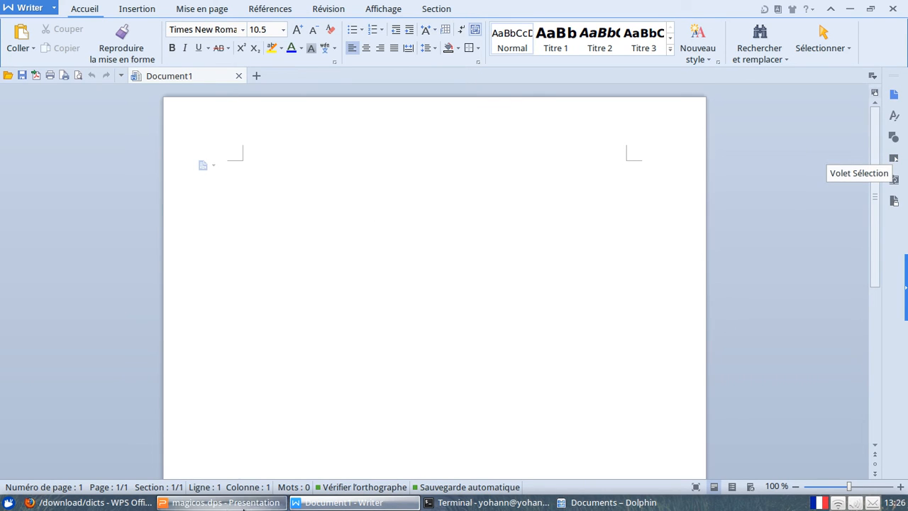
- Switch to magicos.dps in WPS Presentation and examine the colour scheme, animation scheme, custom animation, backup and AutoShapes task panes
click(220, 502)
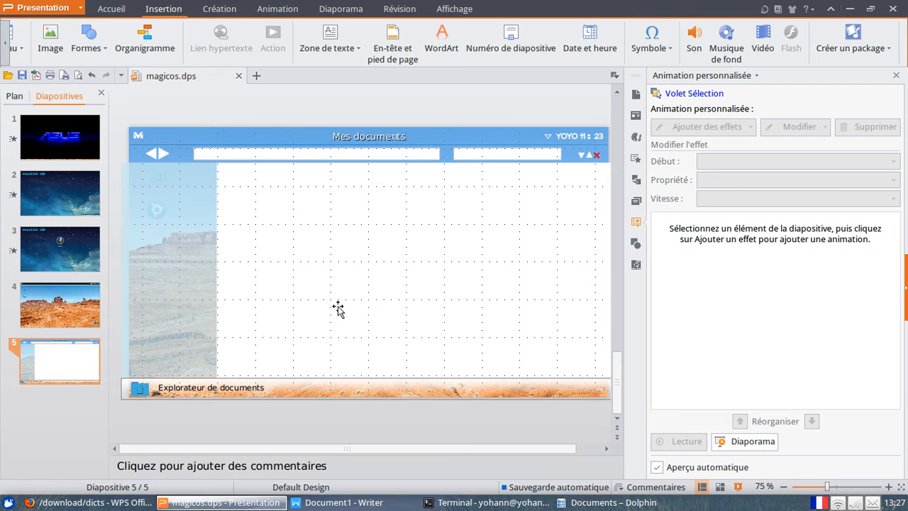
click(635, 136)
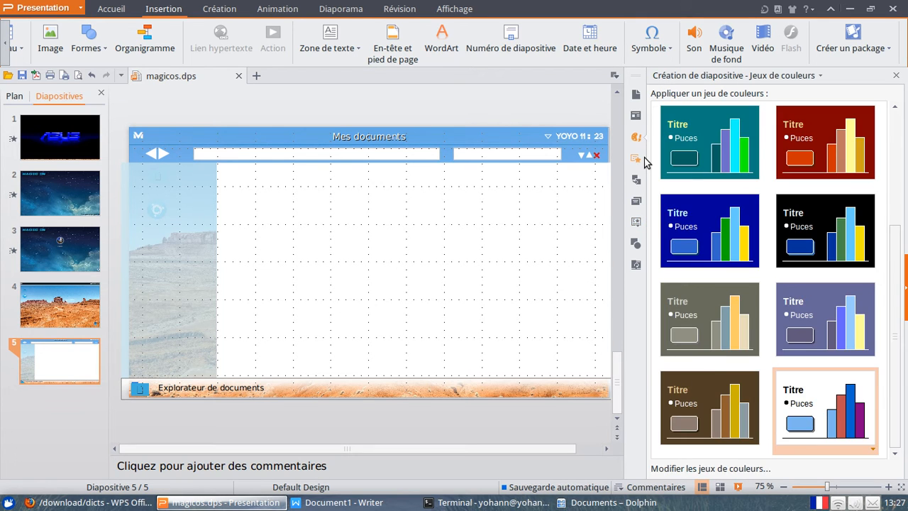
click(637, 157)
click(635, 136)
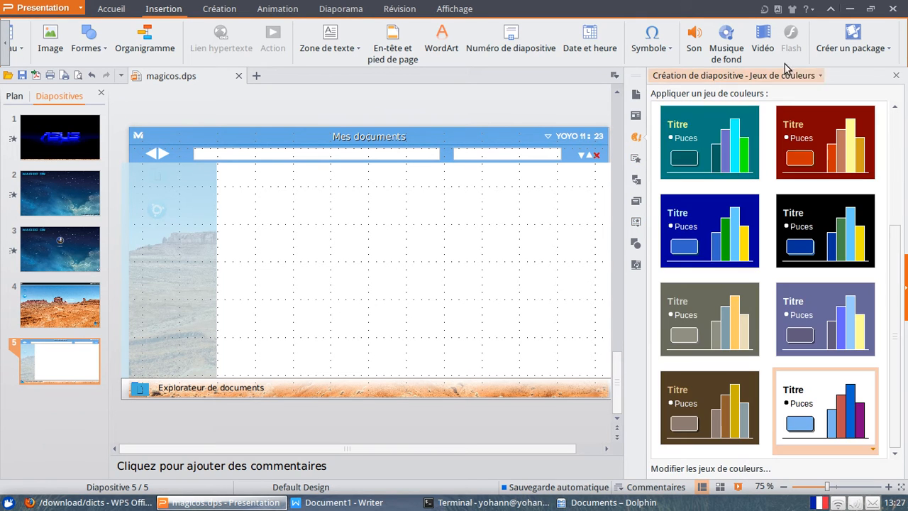
click(635, 159)
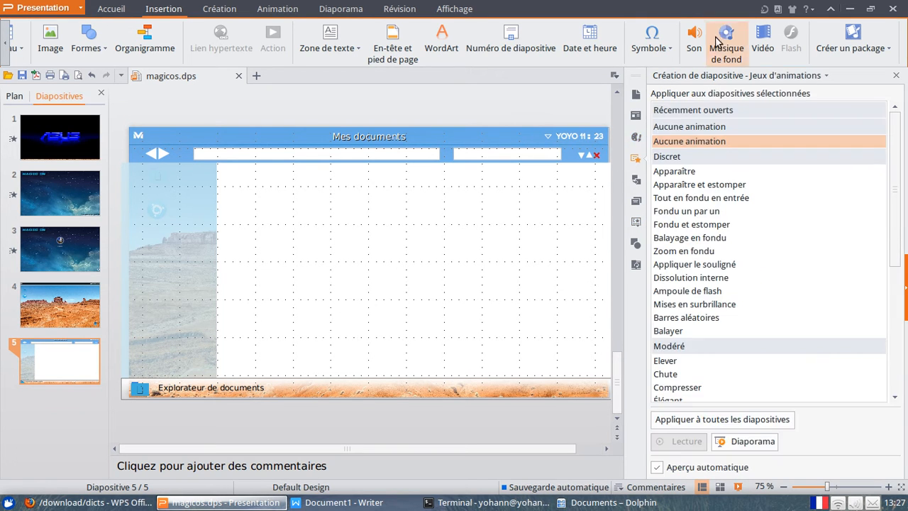
click(640, 179)
click(637, 202)
click(636, 222)
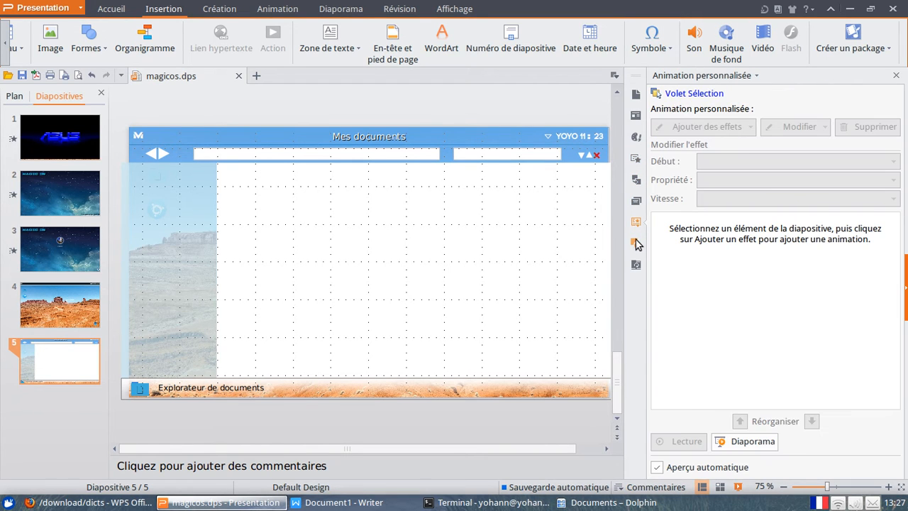
click(635, 246)
click(635, 265)
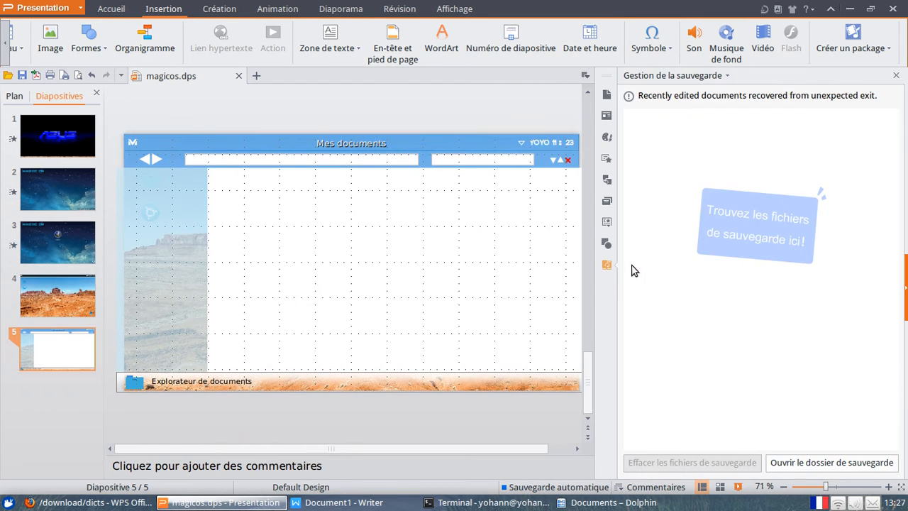
click(608, 226)
click(606, 244)
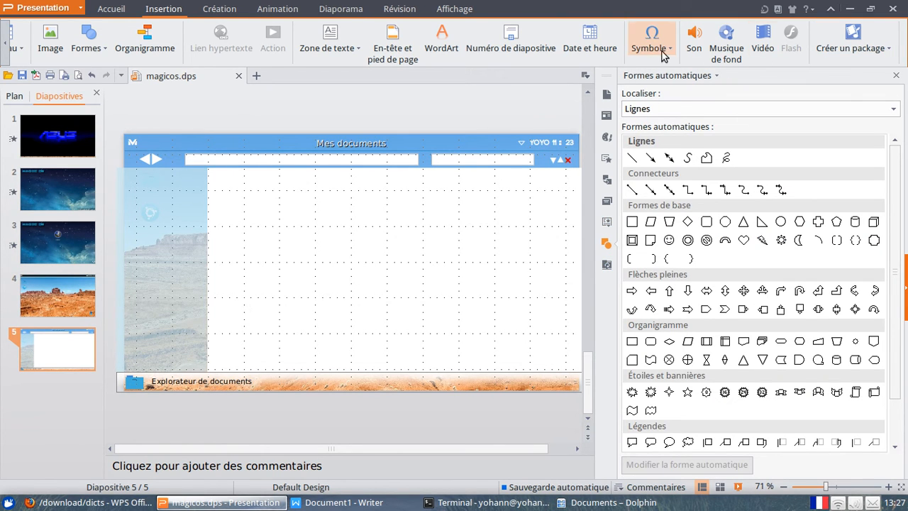
- Look through Presentation's home, slideshow and animation commands, the paste options, and the available animation schemes
click(106, 10)
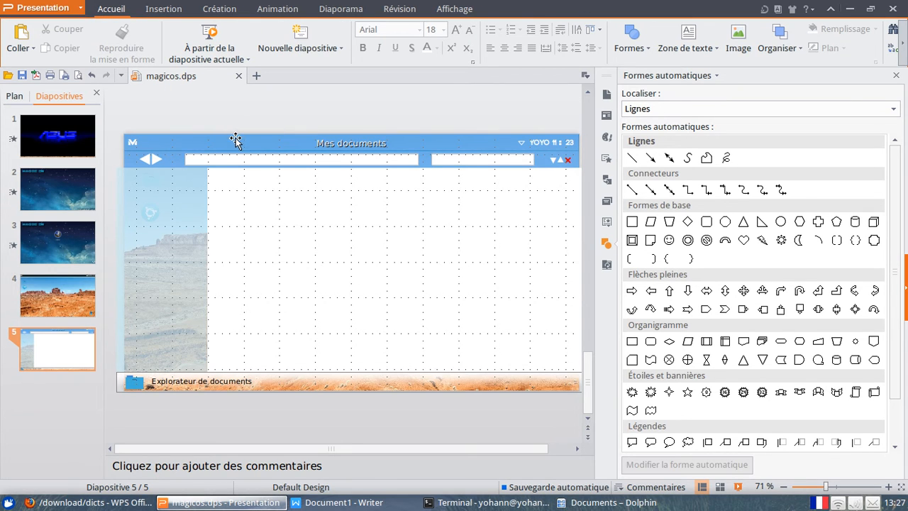
click(904, 48)
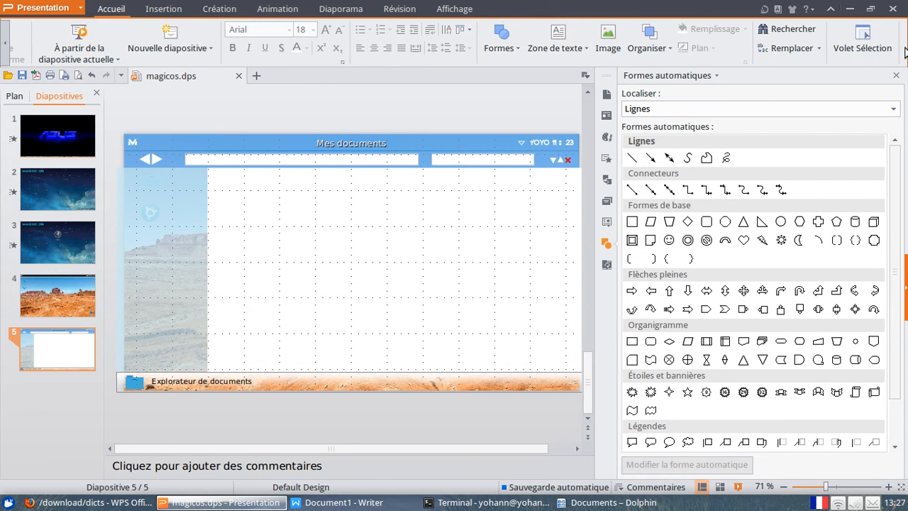
click(5, 42)
click(15, 49)
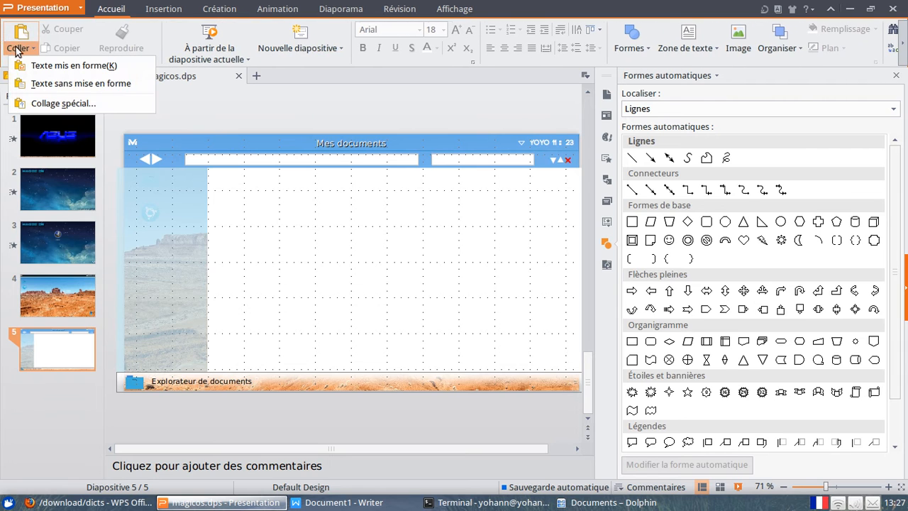
click(348, 10)
click(348, 8)
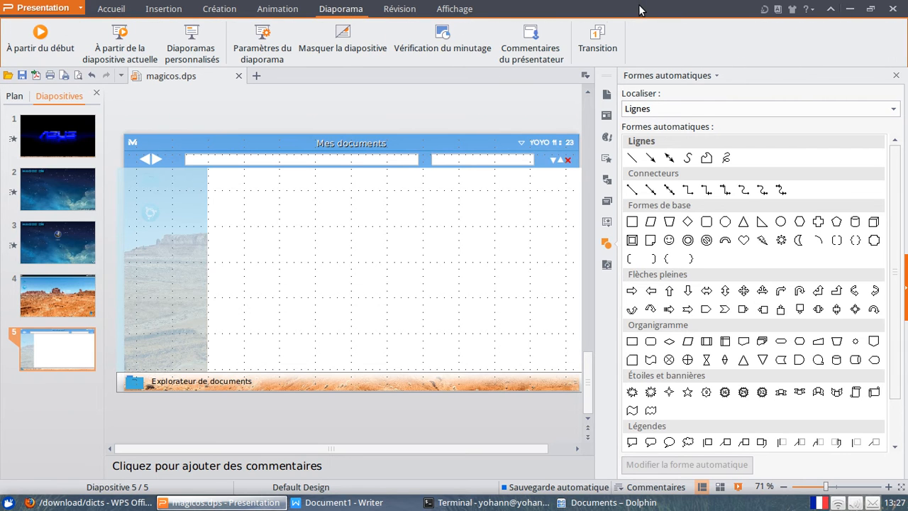
click(287, 9)
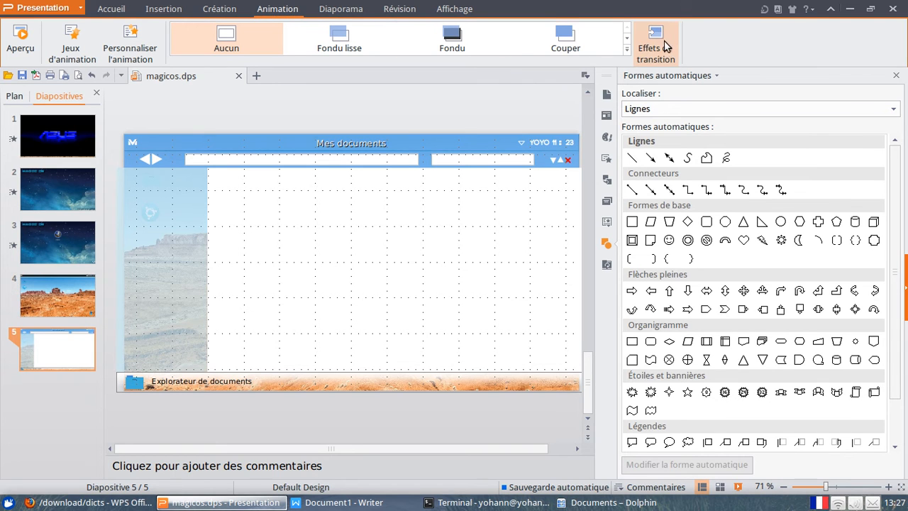
click(606, 181)
click(607, 162)
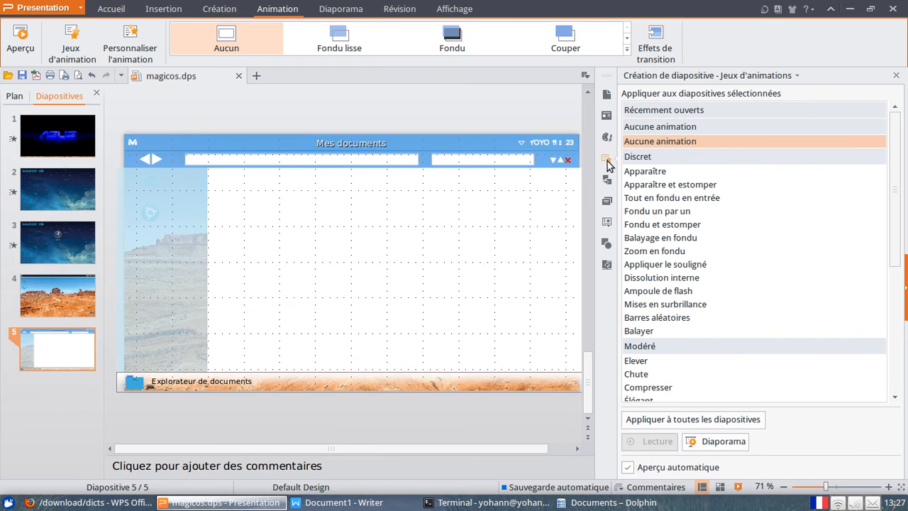
- Add the Encadré entrance effect to the large white rectangle on slide 5
click(241, 284)
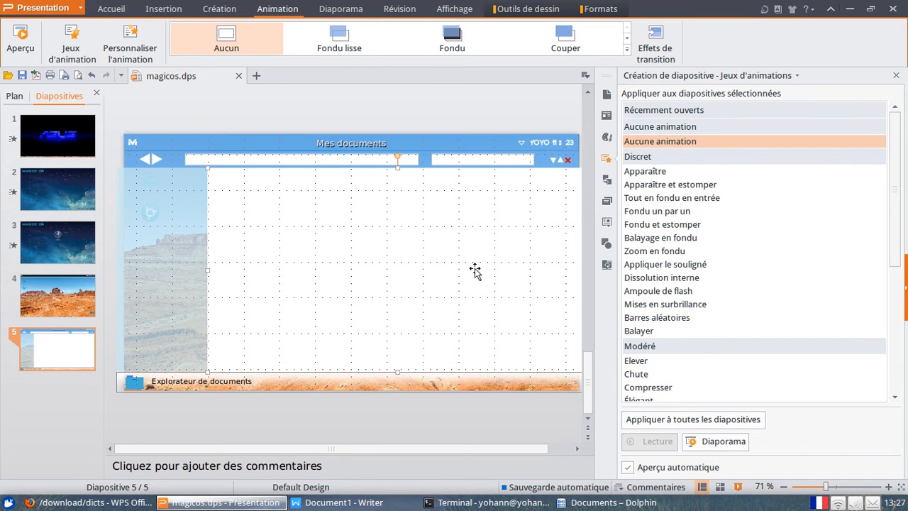
click(607, 222)
click(671, 128)
mouse_move(668, 144)
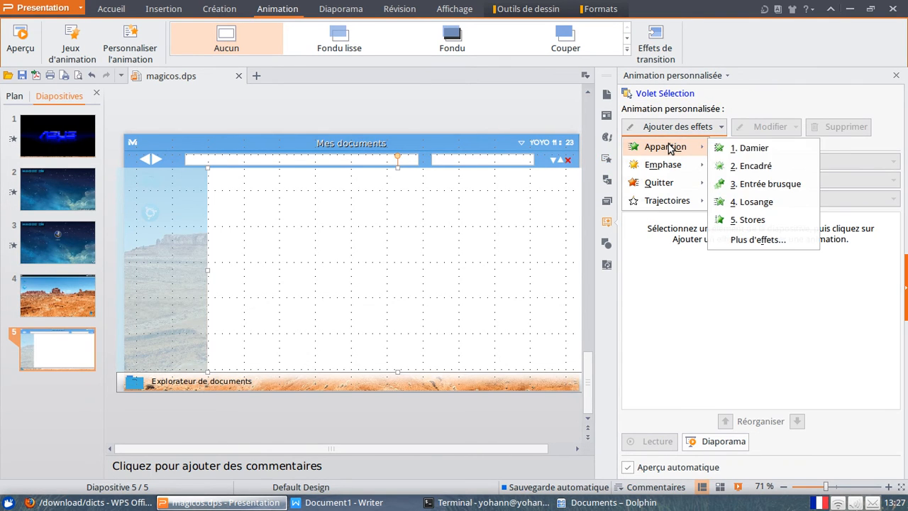
click(740, 166)
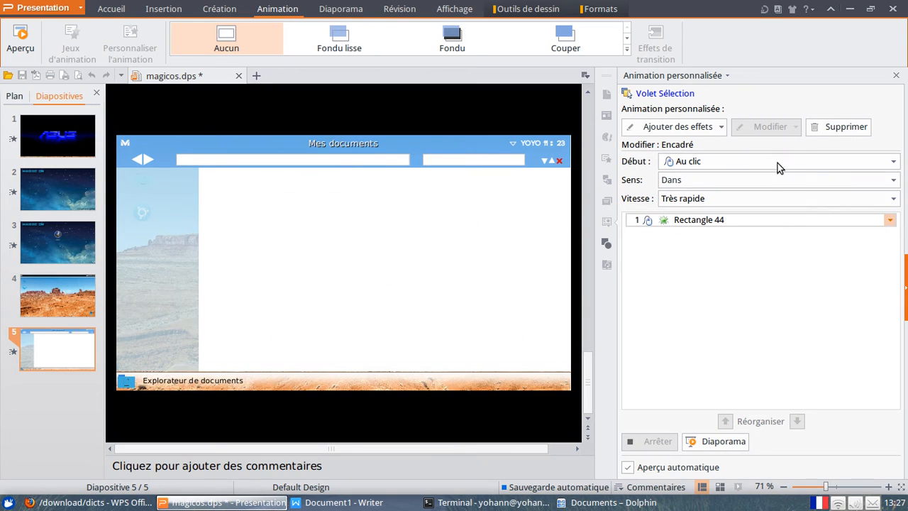
- Keep the Rectangle 44 effect's speed at Très rapide and examine the timing and direction settings in its effect options
click(753, 202)
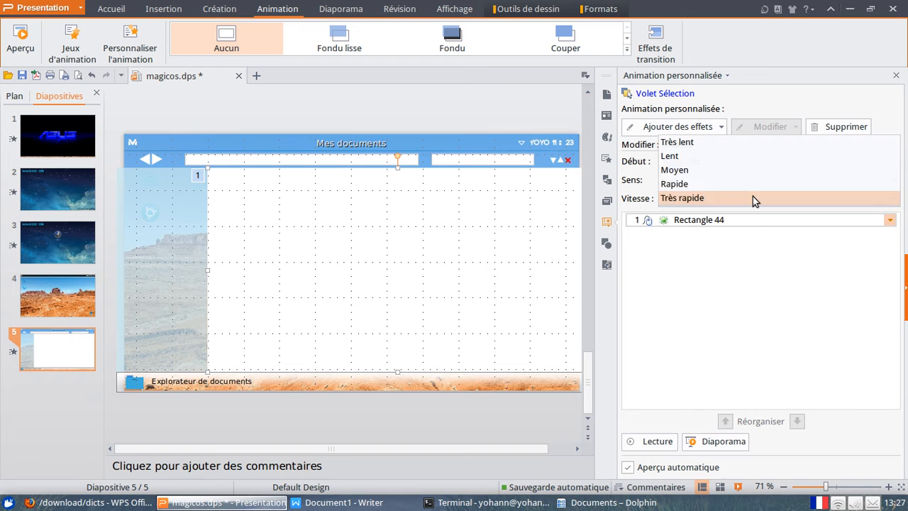
click(753, 195)
right_click(729, 219)
click(783, 294)
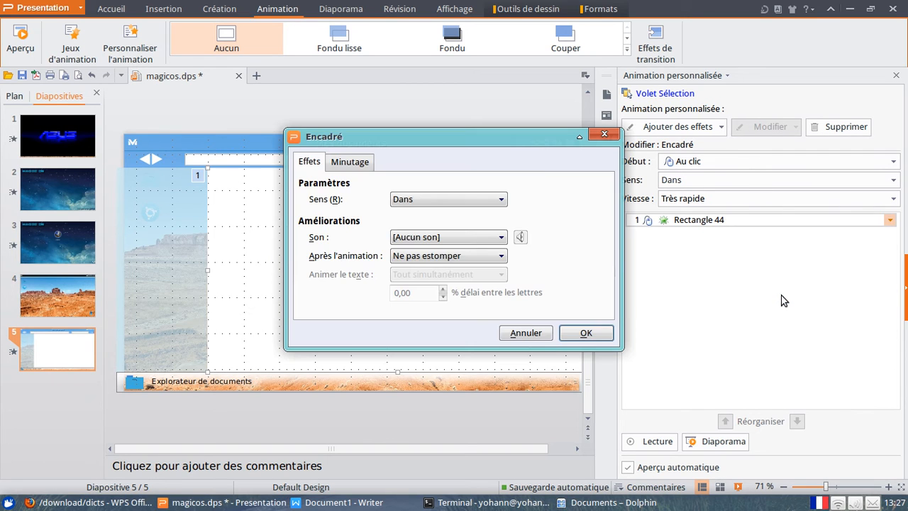
click(368, 164)
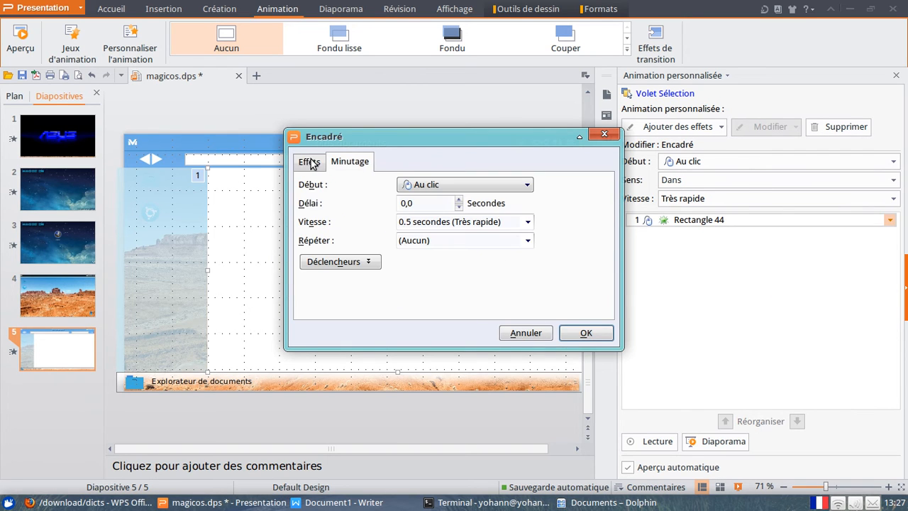
click(309, 162)
click(423, 199)
click(440, 176)
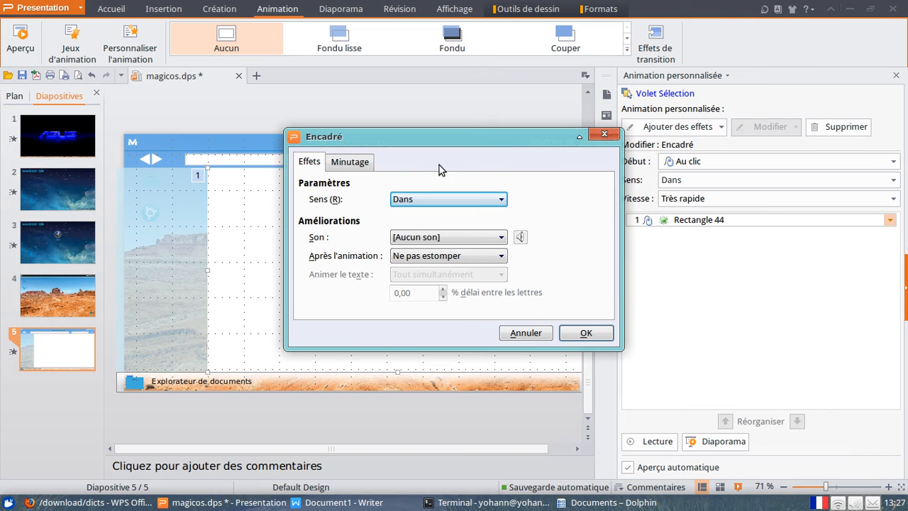
- Set the Encadré effect's sound to Machine à écrire, check its volume control and apply the options
click(434, 237)
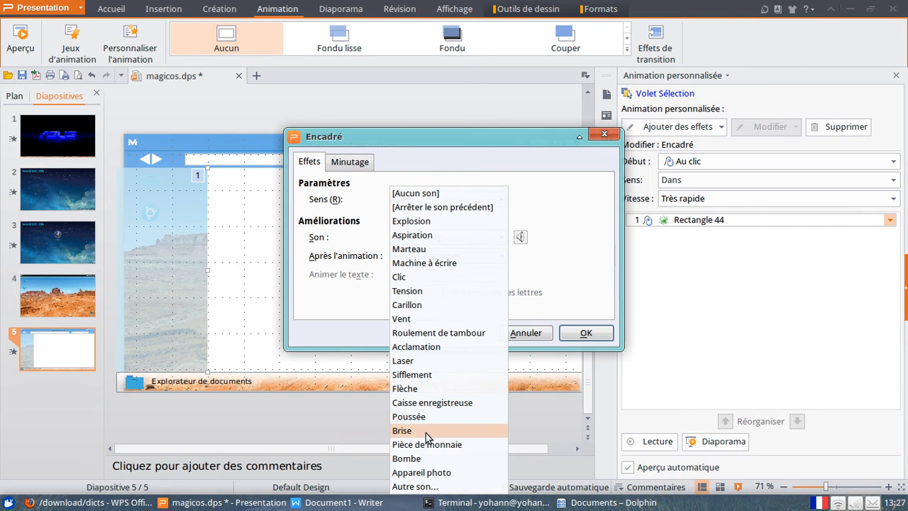
click(427, 263)
click(520, 237)
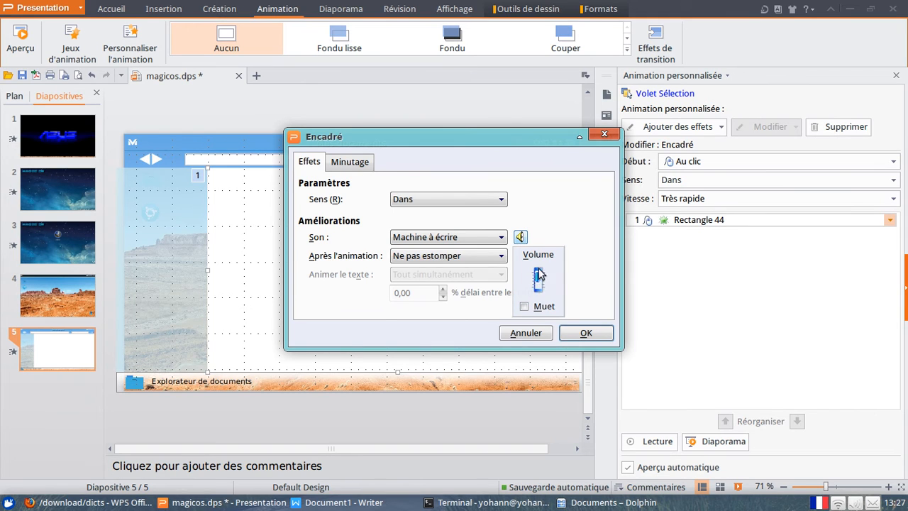
click(548, 219)
click(583, 333)
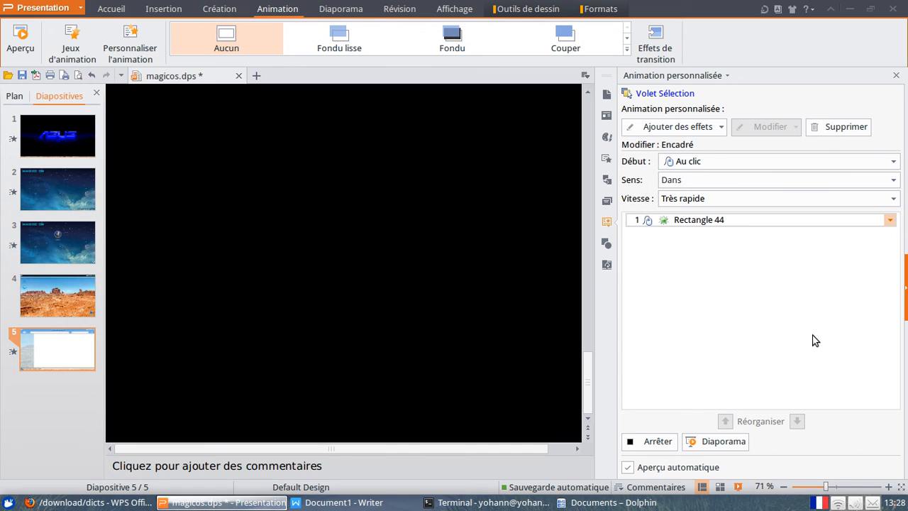
- Delete the Encadré animation effect of Rectangle 44 from slide 5
click(674, 446)
click(825, 293)
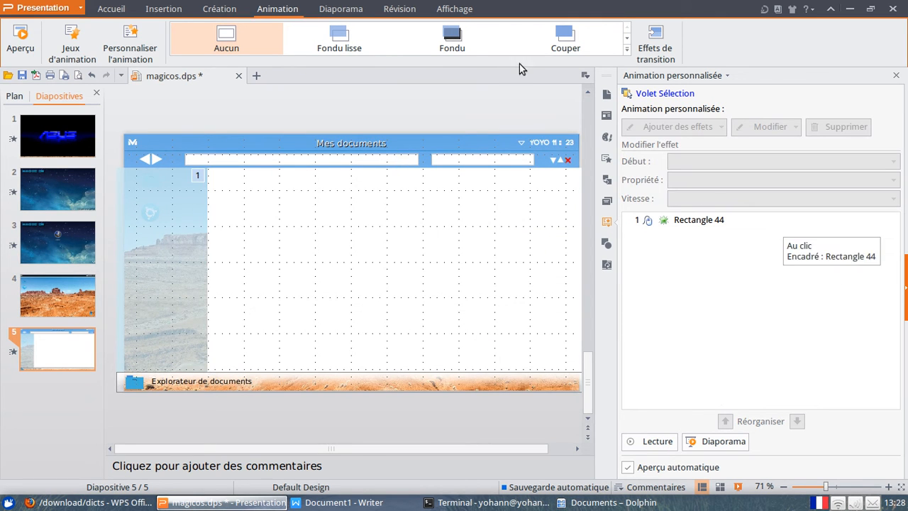
click(891, 221)
click(891, 224)
key(Delete)
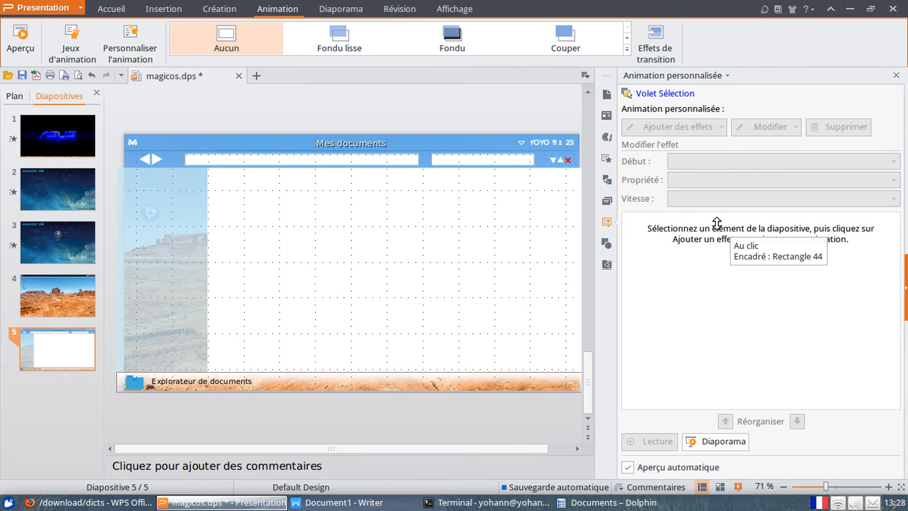
- Search the installed applications for "wps", launch WPS Spreadsheets with a new blank workbook and close the online templates page
click(66, 6)
click(66, 6)
click(9, 504)
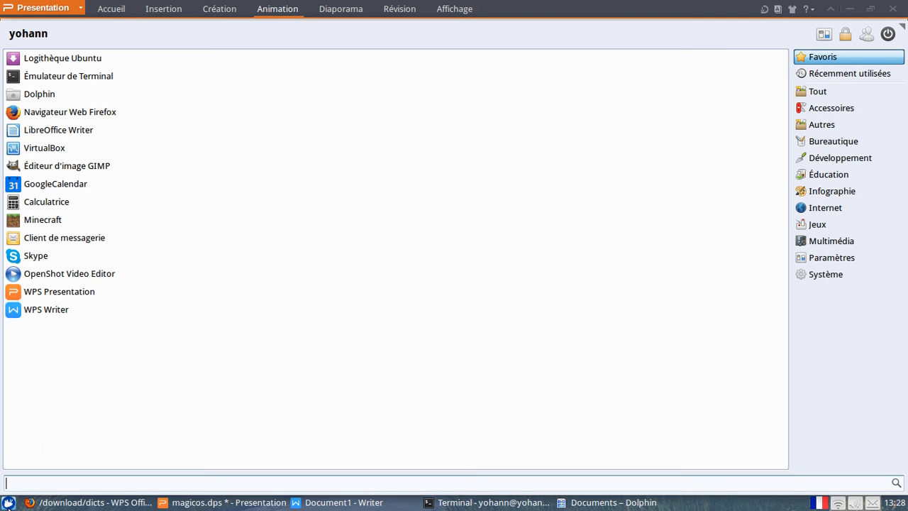
text(wps)
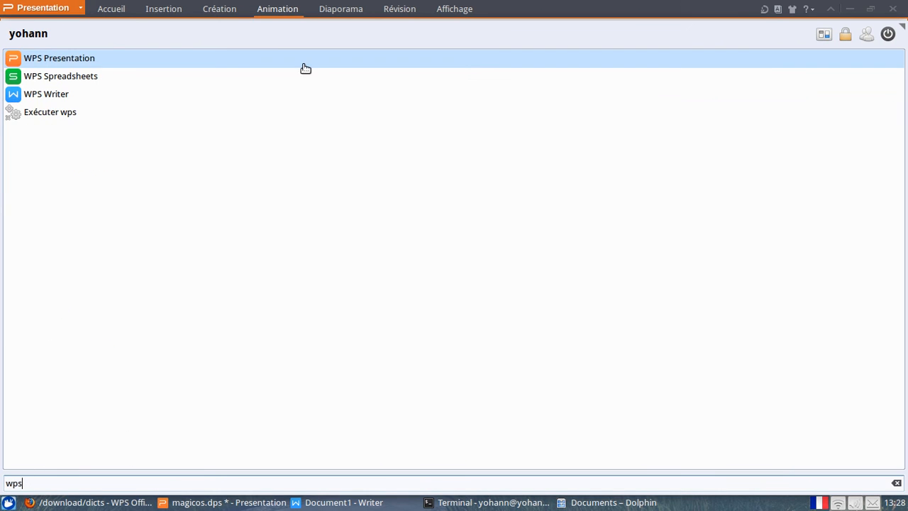
click(62, 78)
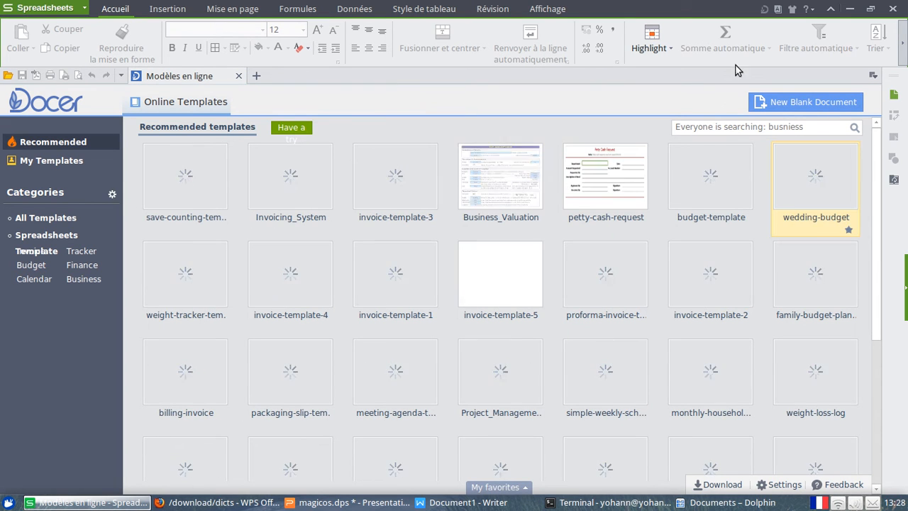
click(814, 103)
click(238, 76)
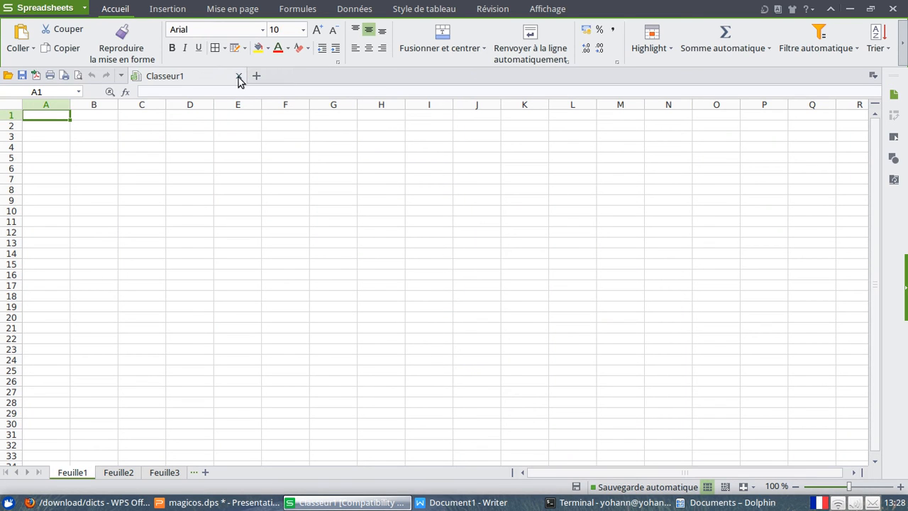
- Look through the formula, data and review commands of the blank workbook
click(124, 175)
click(480, 275)
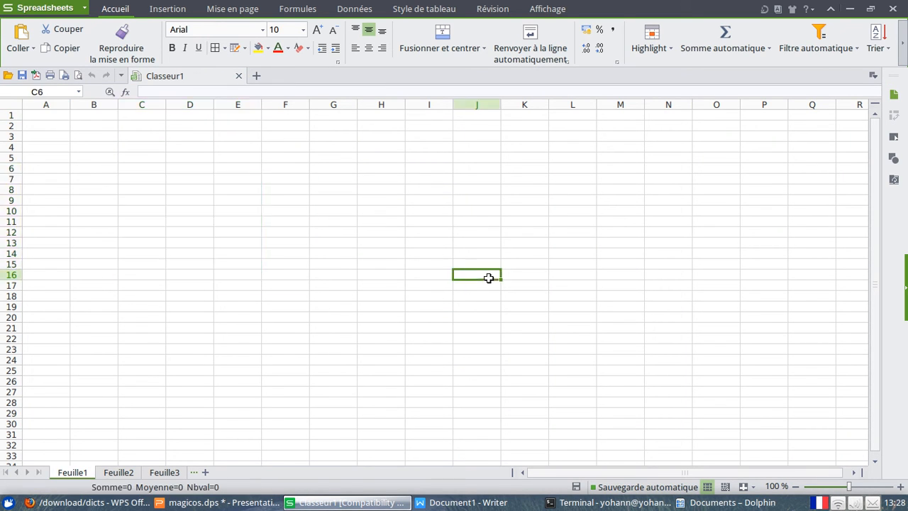
click(304, 8)
click(348, 9)
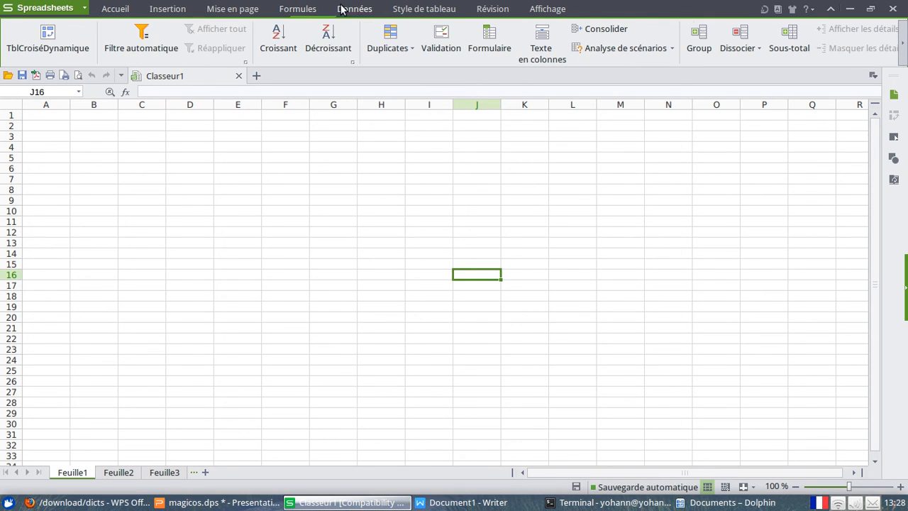
click(480, 9)
- Apply the orange table style with a solid header row to the range B2:H16
click(407, 10)
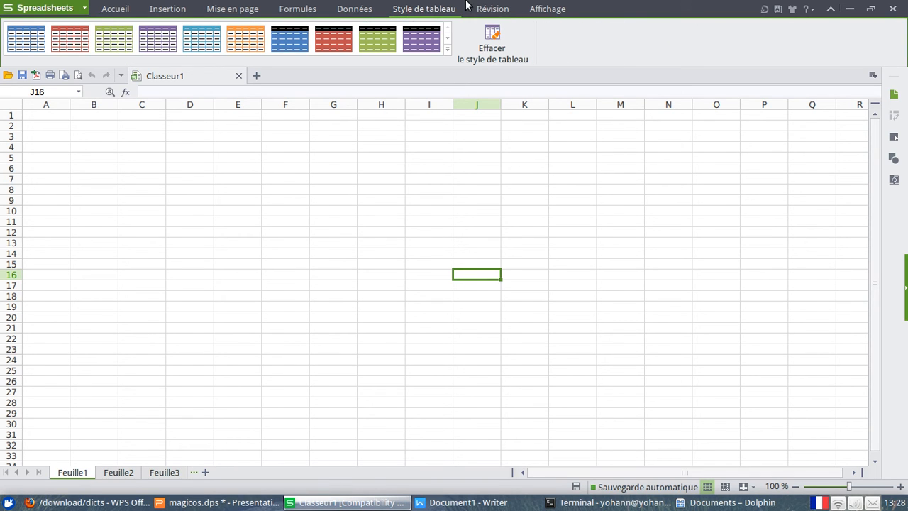
click(128, 170)
drag(80, 127, 394, 271)
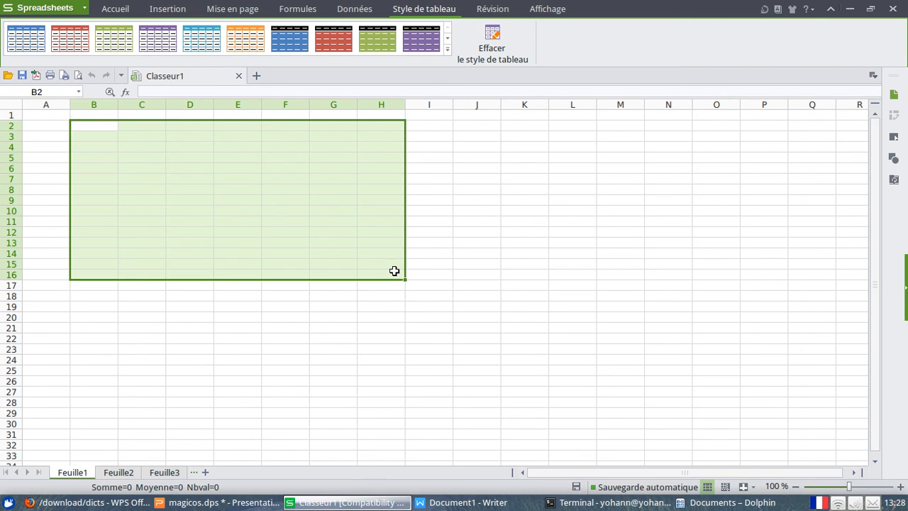
click(243, 41)
click(480, 201)
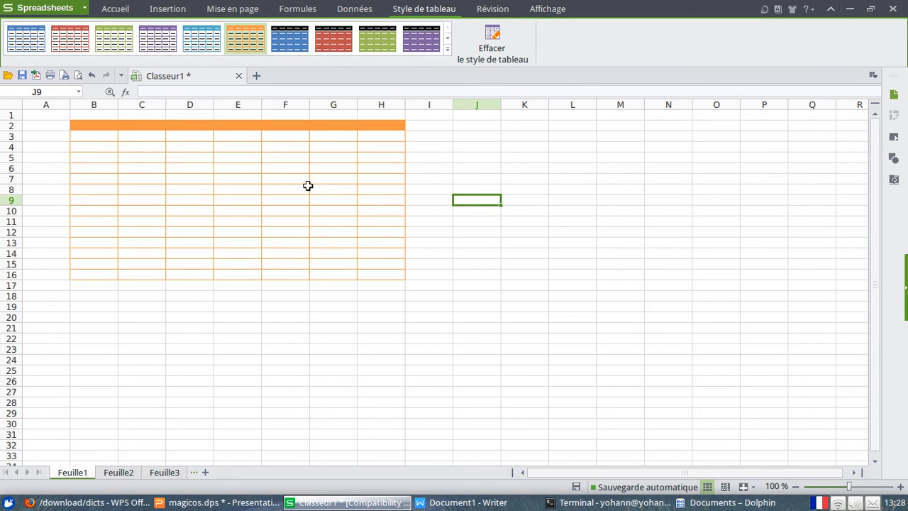
- Enter 10 in cell H3 and 20 in cell H4 of the table
click(373, 156)
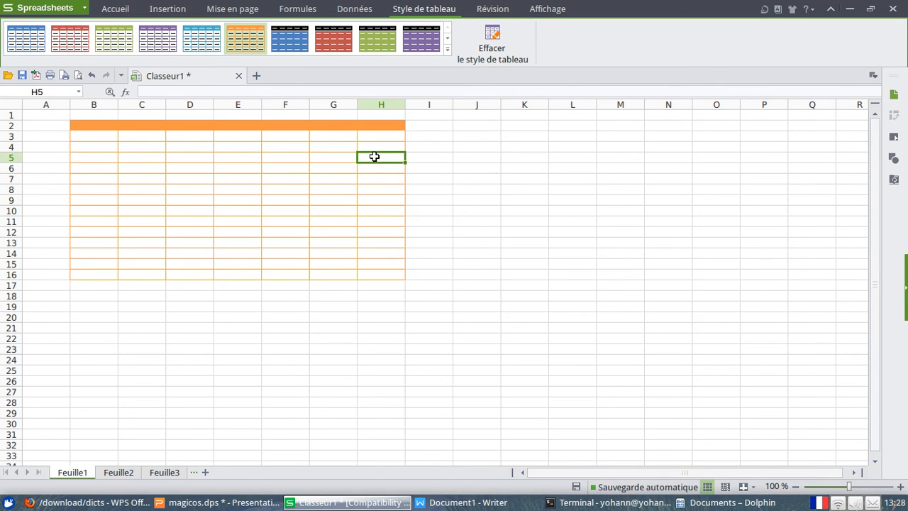
click(395, 134)
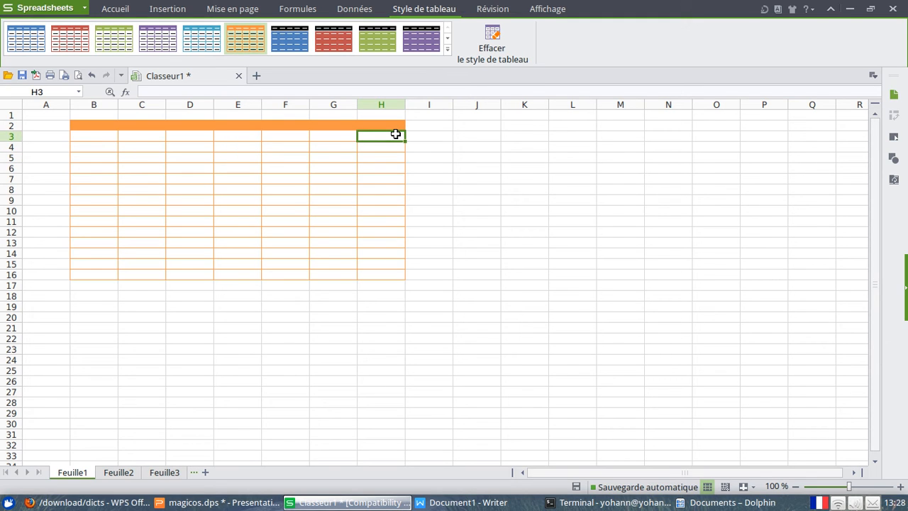
text(10)
key(Return)
text(20)
key(Return)
- Try to fill column H down to row 16 from cell H3 alone, and undo the fill
click(395, 136)
shift+click(402, 153)
key(Return)
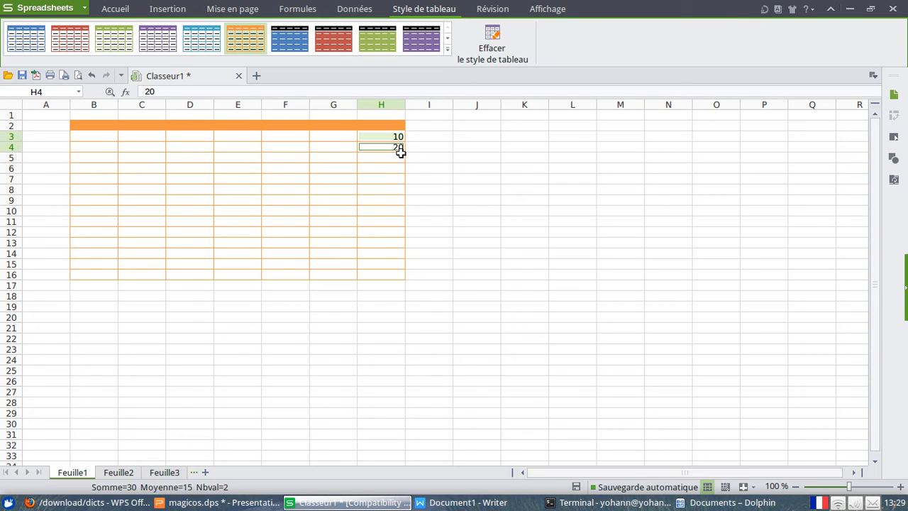
click(398, 136)
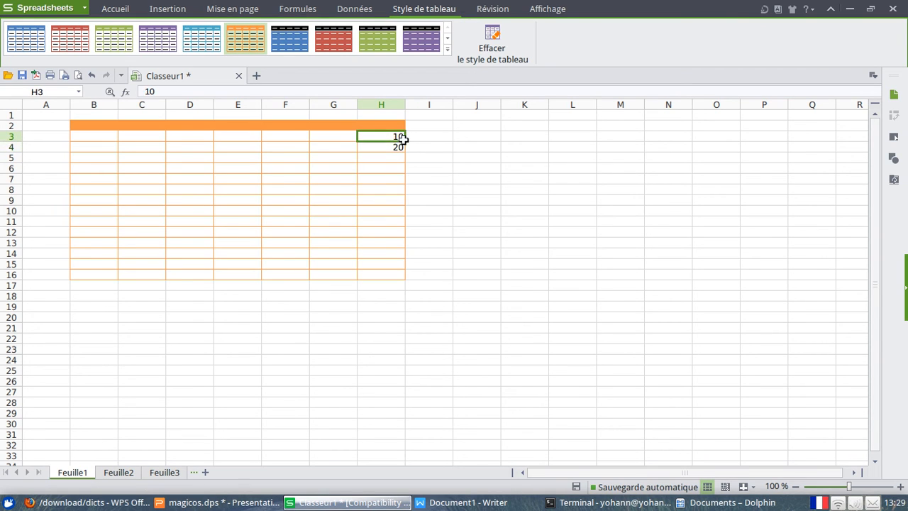
drag(405, 150, 410, 282)
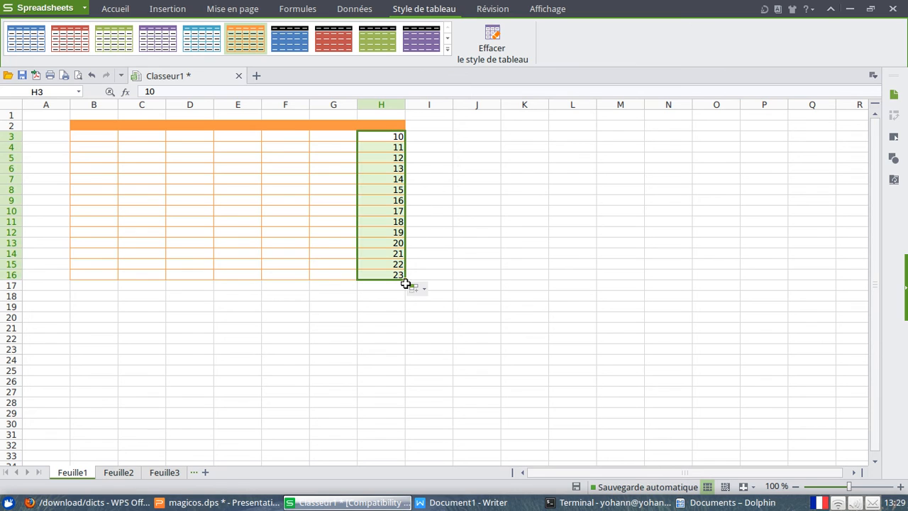
click(446, 304)
key(ctrl+z)
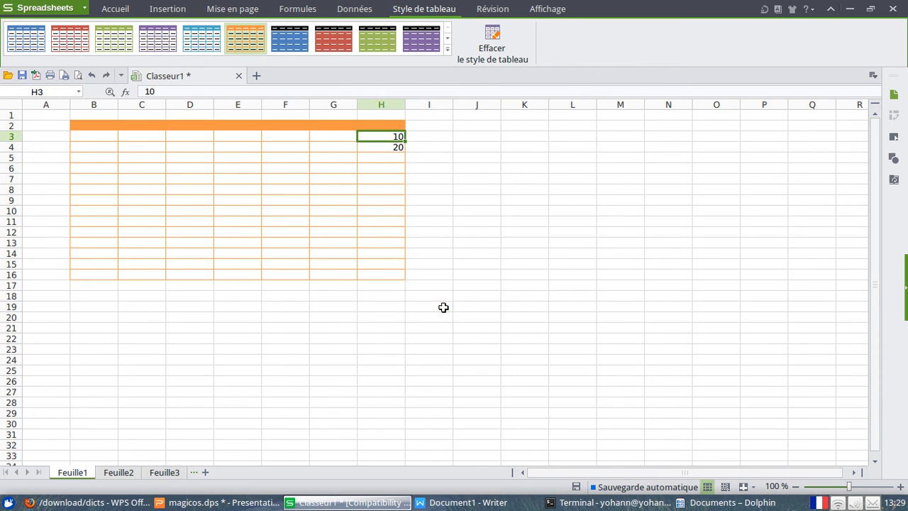
- Extend the series in H3:H4 down to H16 so that it continues in increments of 10
shift+click(387, 149)
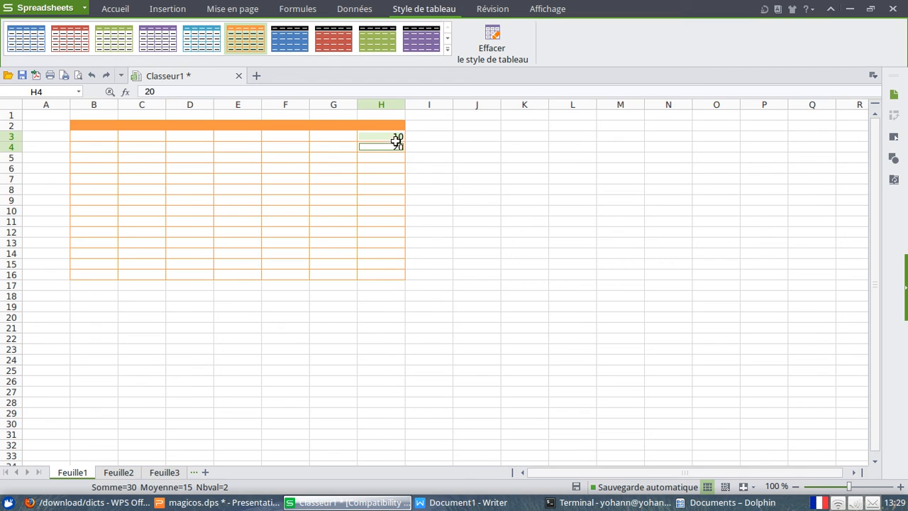
click(393, 135)
drag(385, 136, 409, 279)
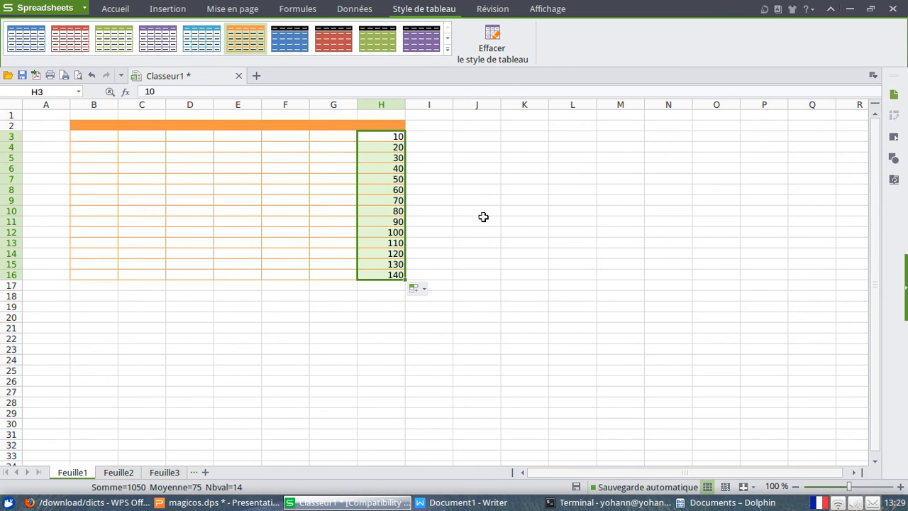
- Look through all the home commands and display the AutoShapes (Formes automatiques) task pane
click(123, 7)
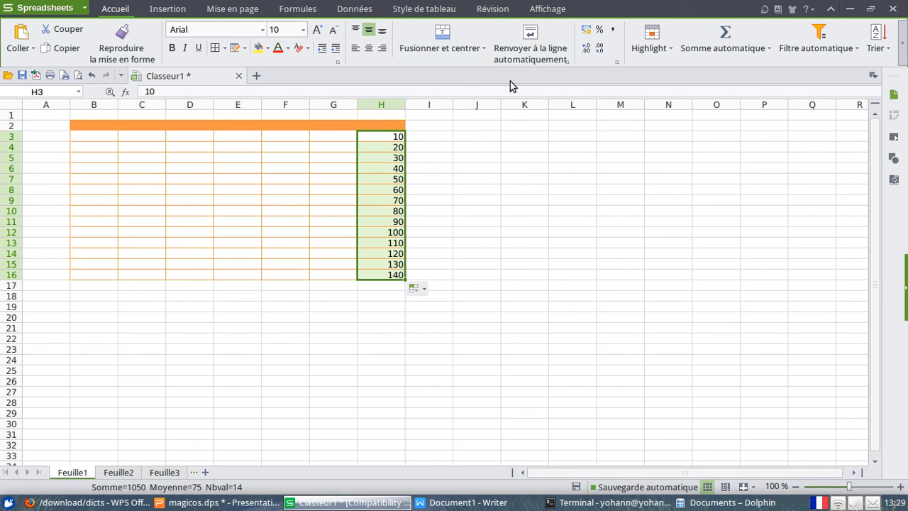
click(903, 47)
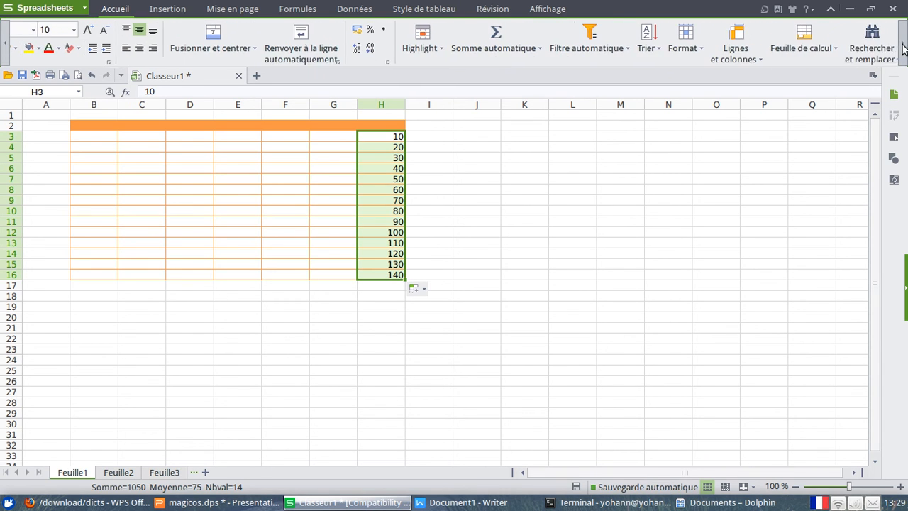
click(893, 137)
click(724, 159)
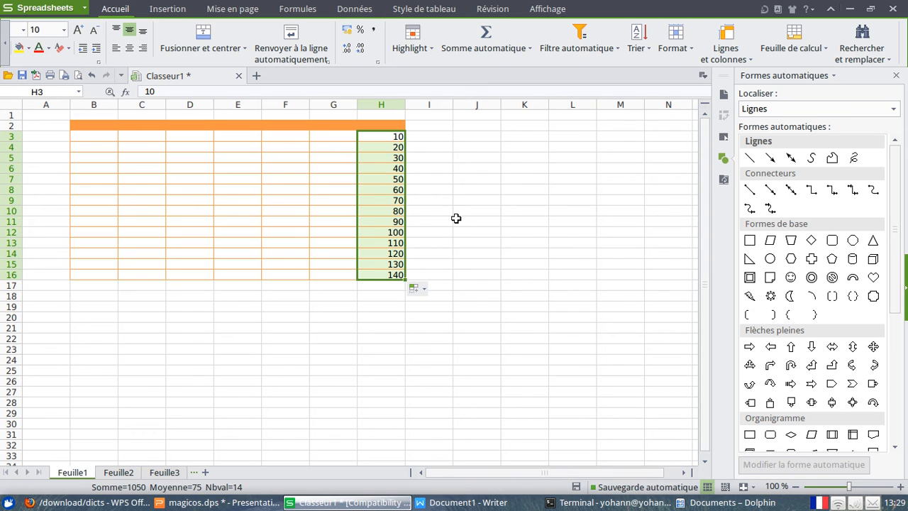
- Examine the insertion commands, the WordArt gallery, and the page layout and view commands without inserting anything
click(160, 13)
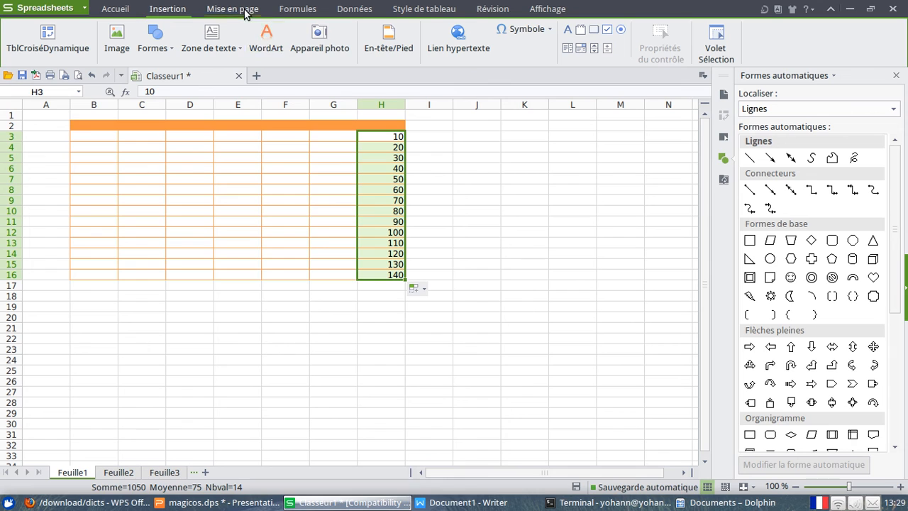
click(266, 41)
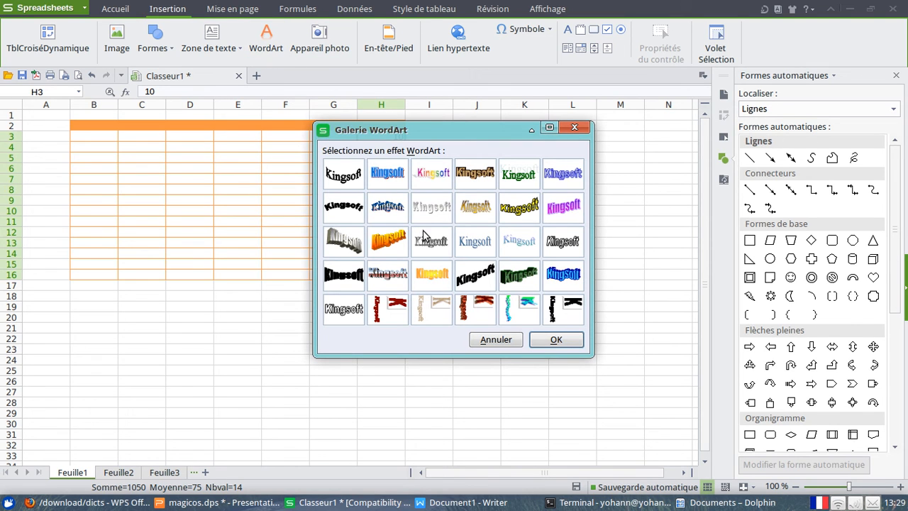
click(494, 340)
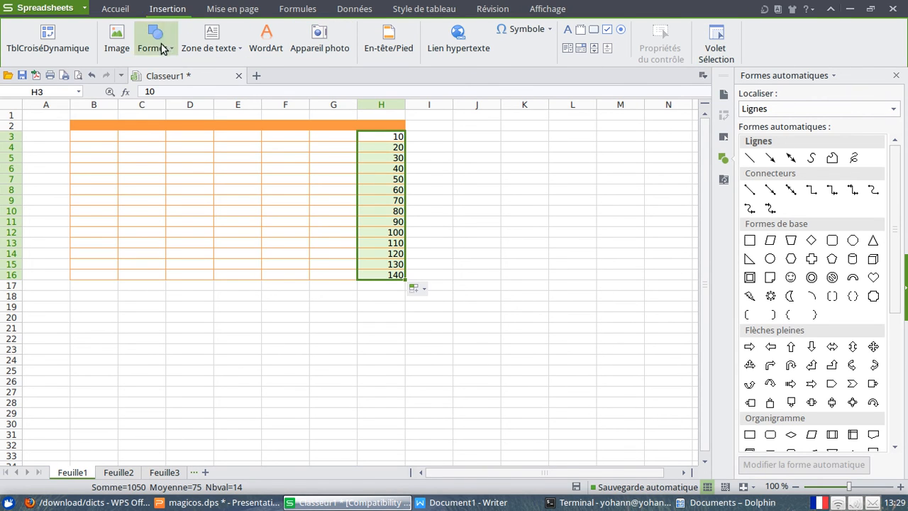
click(232, 11)
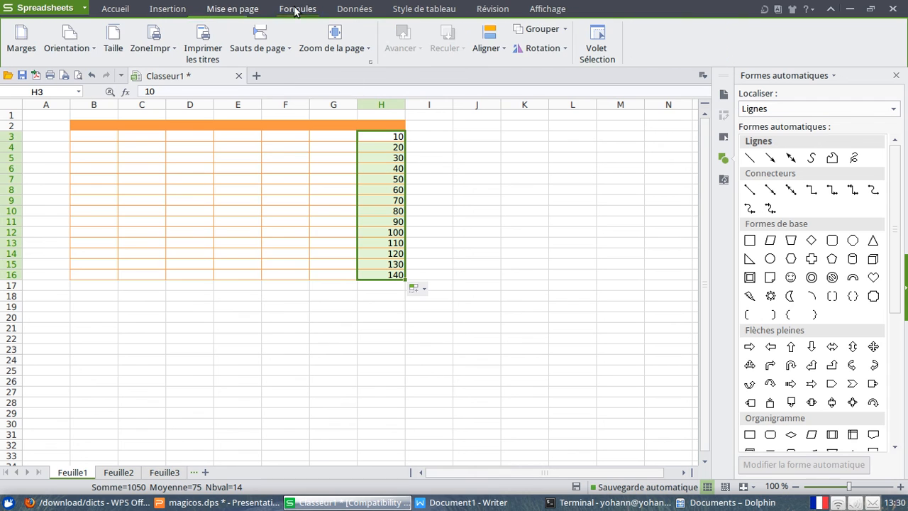
click(548, 9)
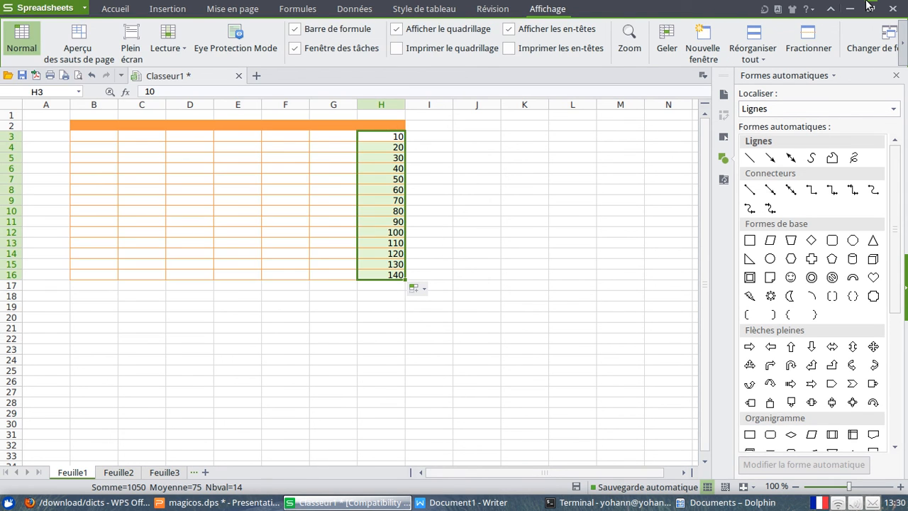
click(590, 244)
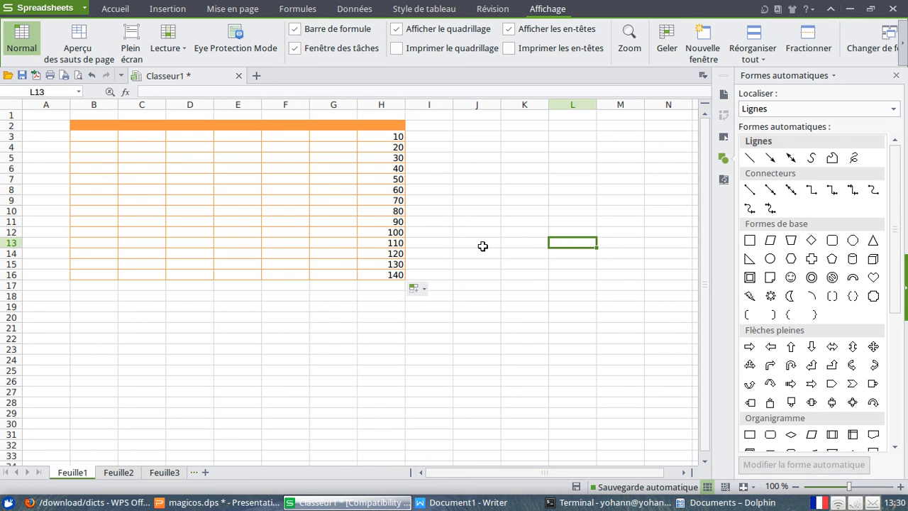
- Close the Classeur1 workbook without saving its changes and switch to the Firefox window
click(892, 8)
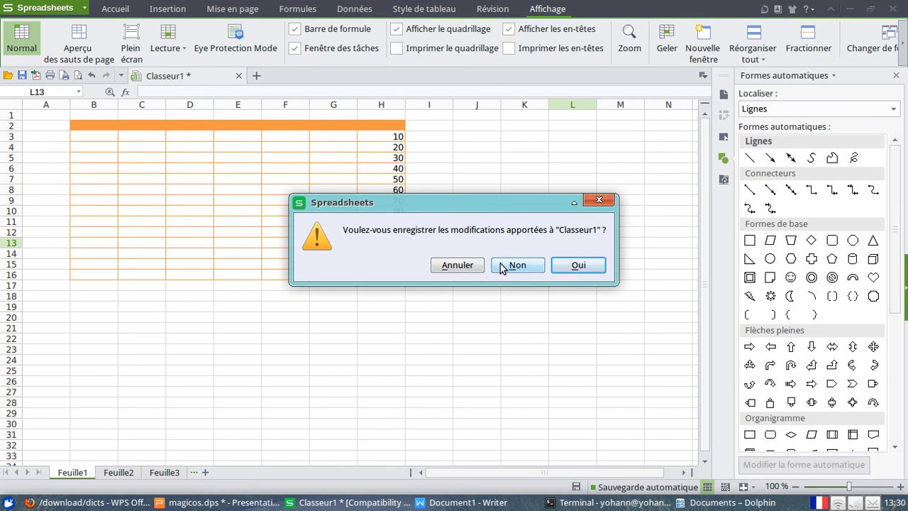
click(503, 265)
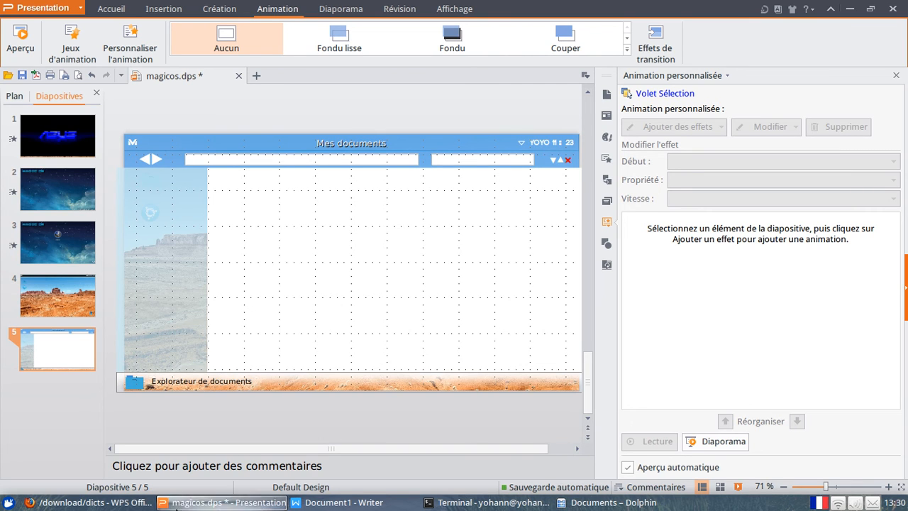
click(85, 502)
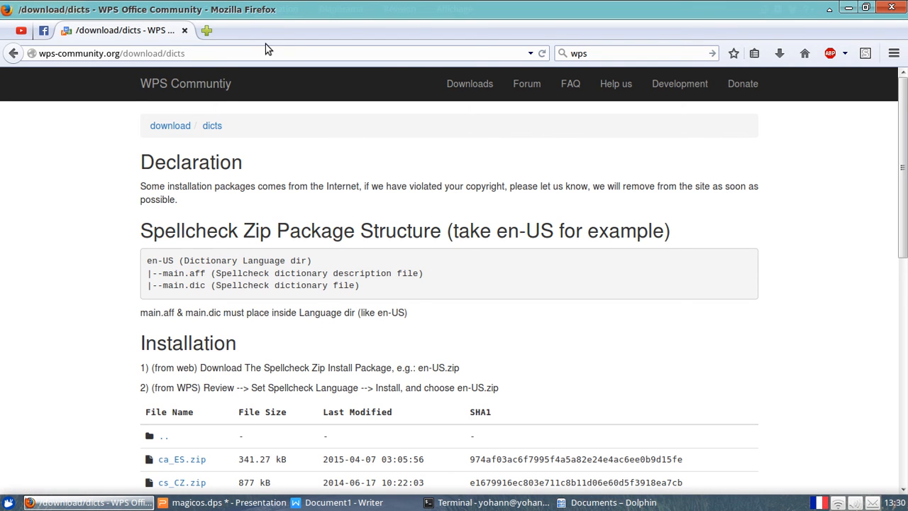
- Go back to the Kingsoft Office download site in the browsing history and look through its general Downloads page
right_click(13, 53)
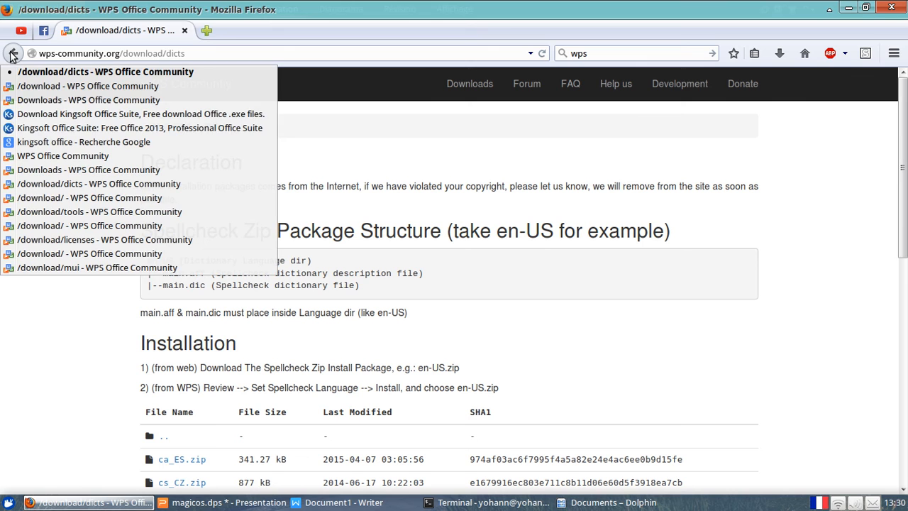
click(61, 114)
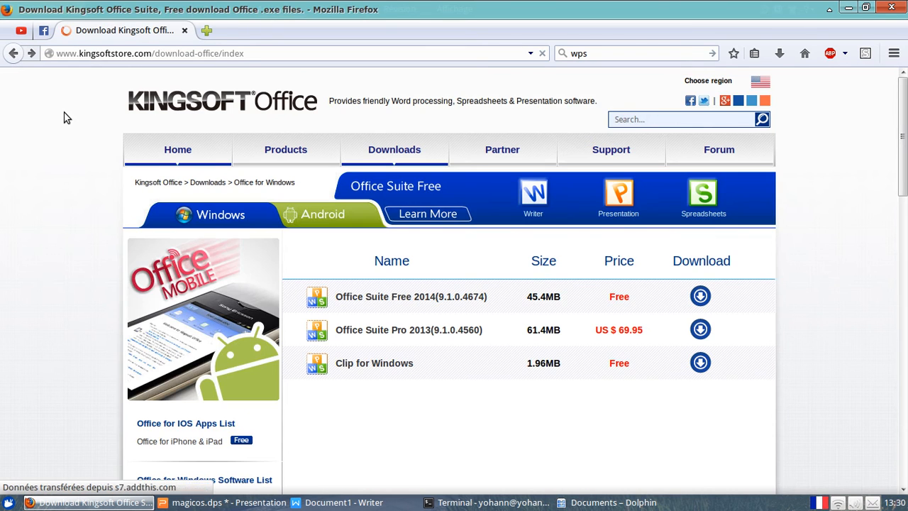
click(365, 156)
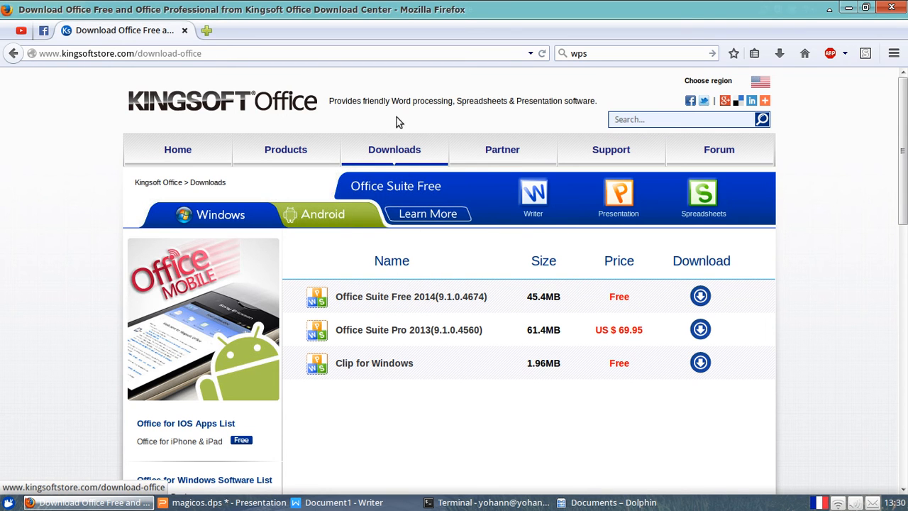
mouse_move(400, 158)
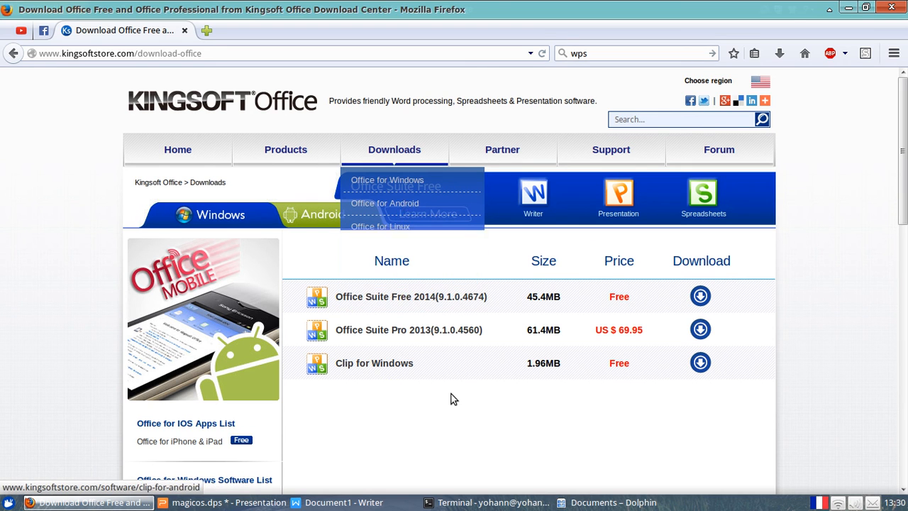
scroll(448, 409, down, 5)
scroll(449, 414, up, 3)
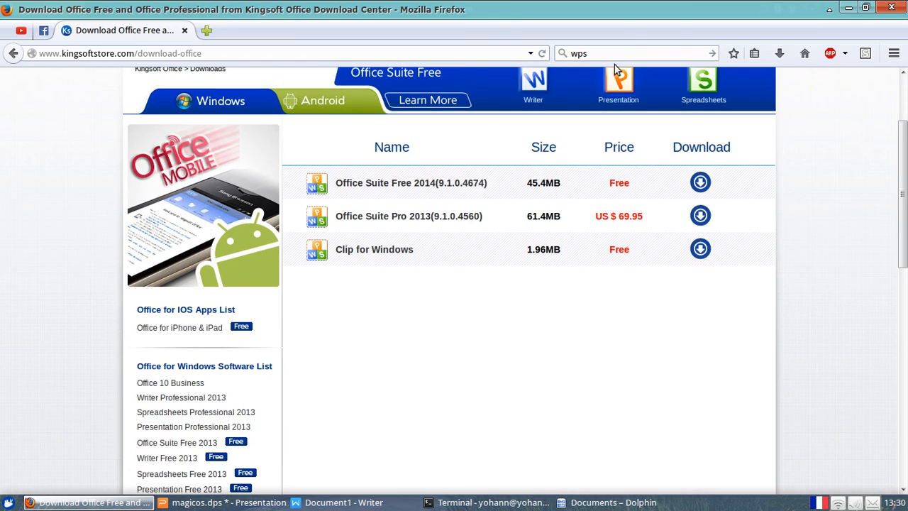
- Search the web for "wps mac"
click(629, 54)
text(wps mac)
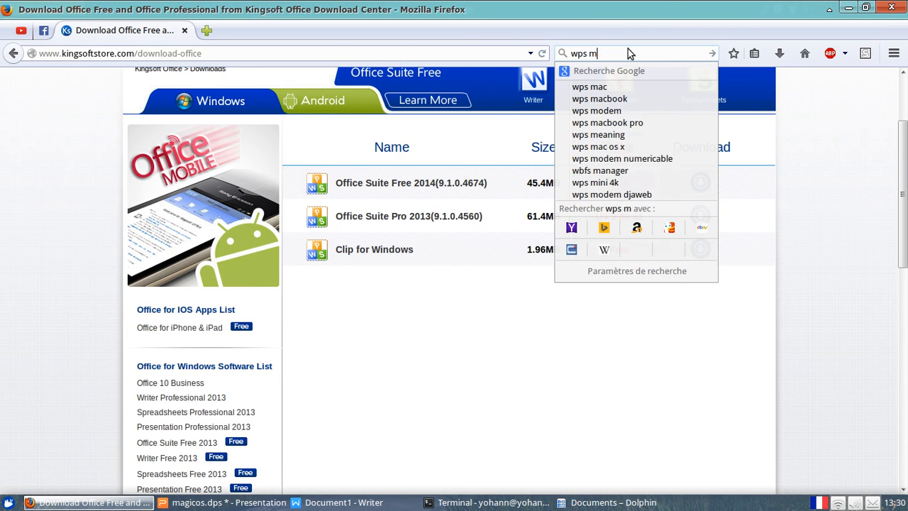
key(Return)
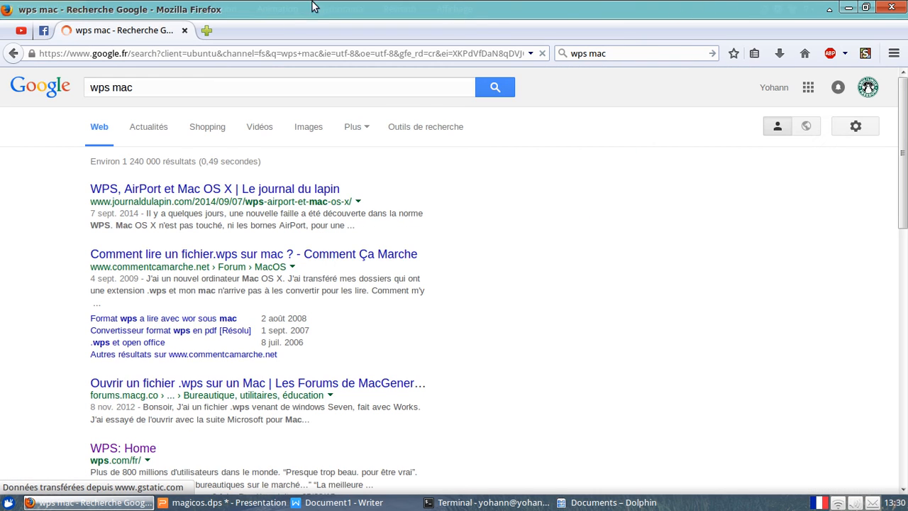
- Refine the web search to "wps office mac" and look through the results for a Mac version
click(173, 85)
key(Left)
key(Left)
key(Left)
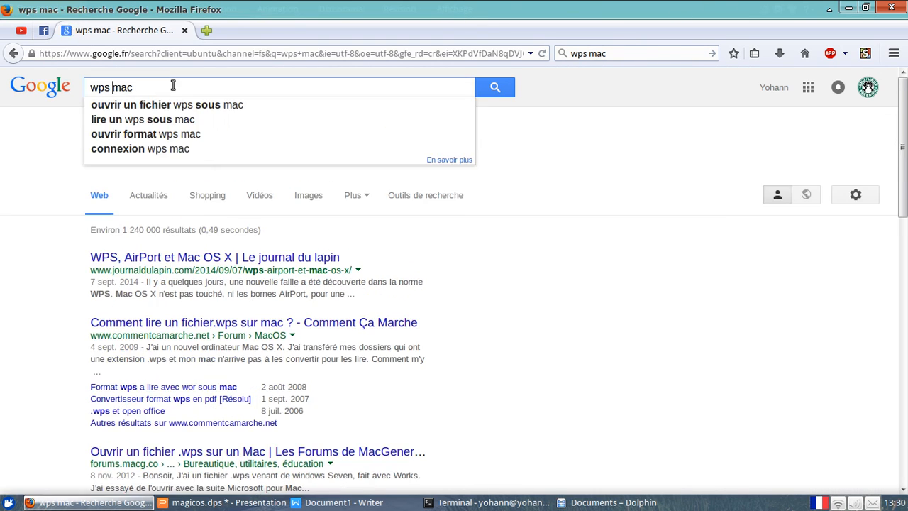
text(office)
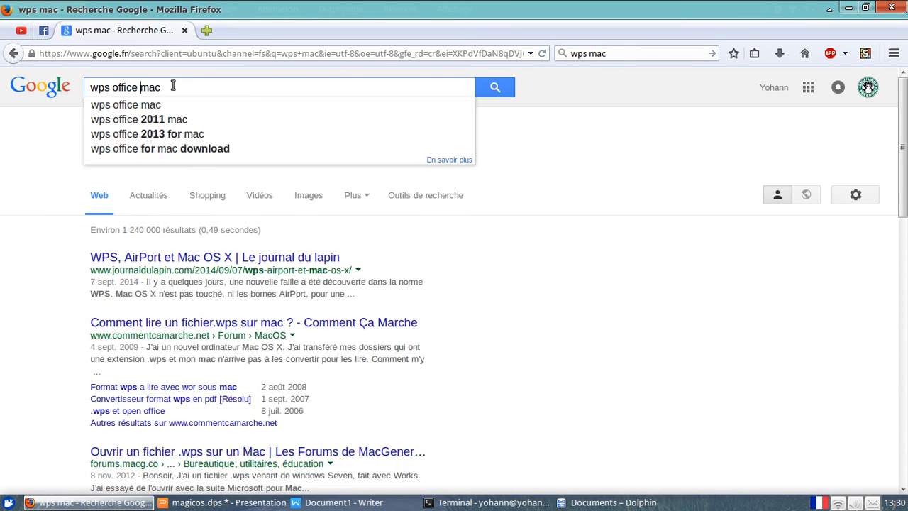
key(Return)
scroll(271, 300, down, 4)
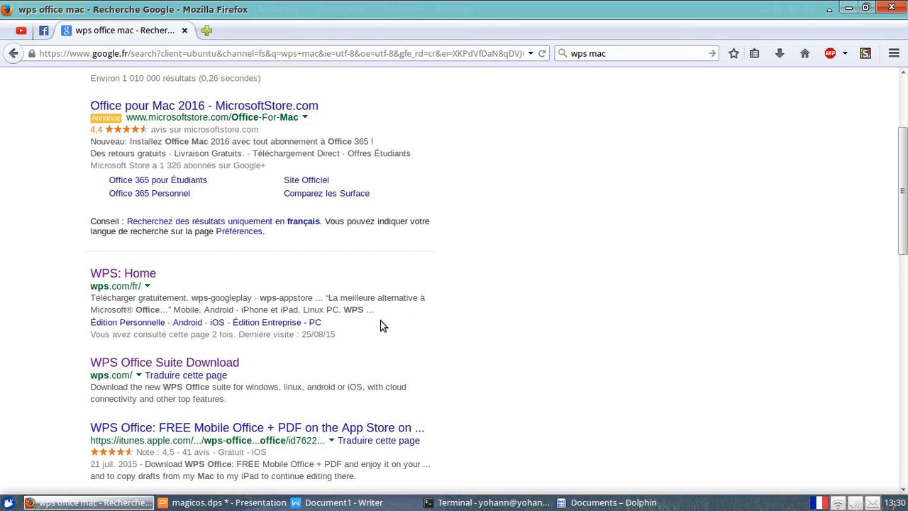
scroll(376, 334, down, 2)
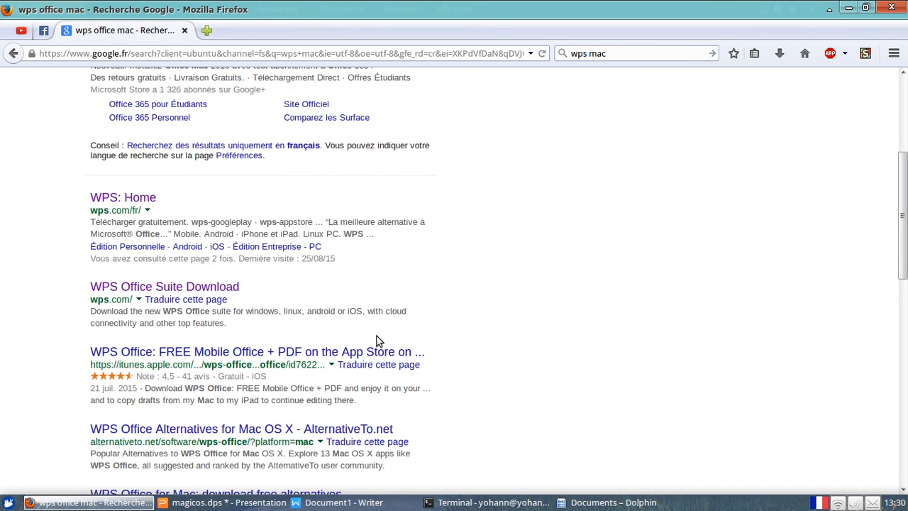
scroll(200, 431, up, 6)
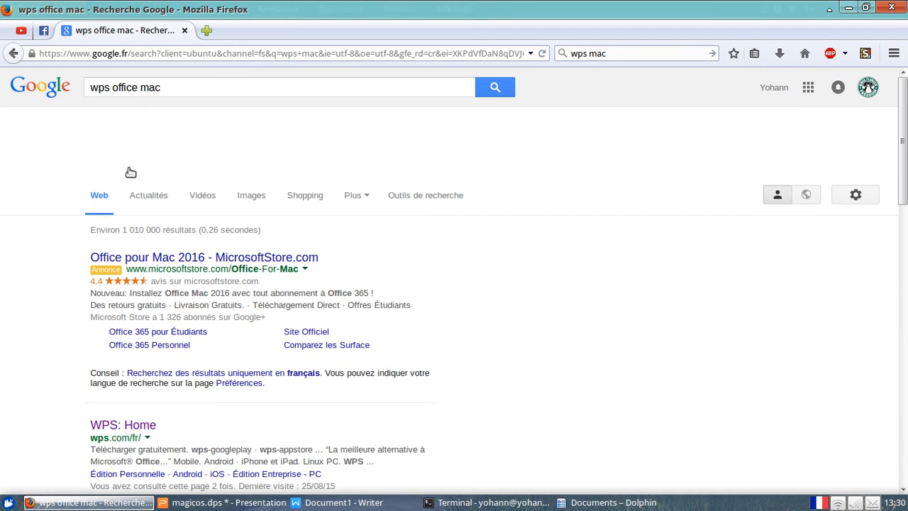
- Change the web search to "kingsoft office mac" and look through the results
click(138, 91)
drag(106, 88, 1, 80)
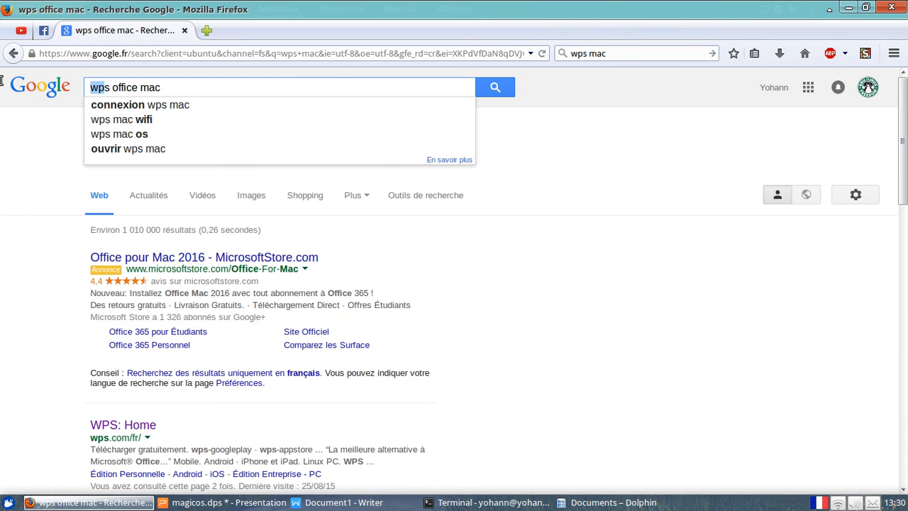
key(BackSpace)
key(Delete)
text(king)
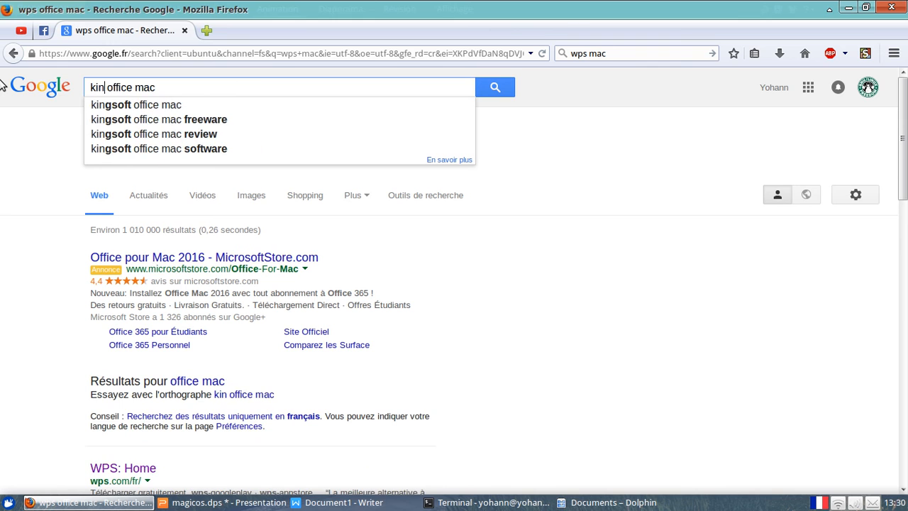
text(soft)
key(Return)
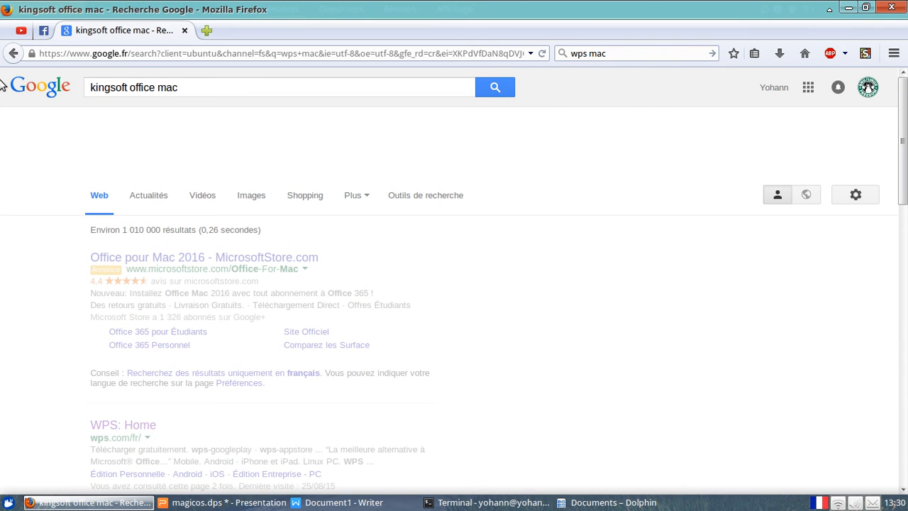
scroll(402, 371, down, 3)
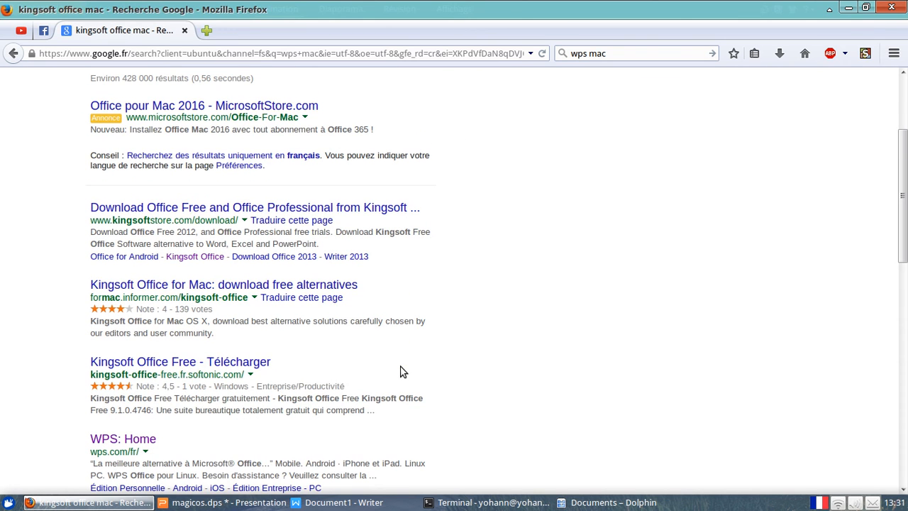
- Open the kingsoftstore.com download result, examine its full list of editions and prices, and go to the Office for Windows downloads
click(220, 207)
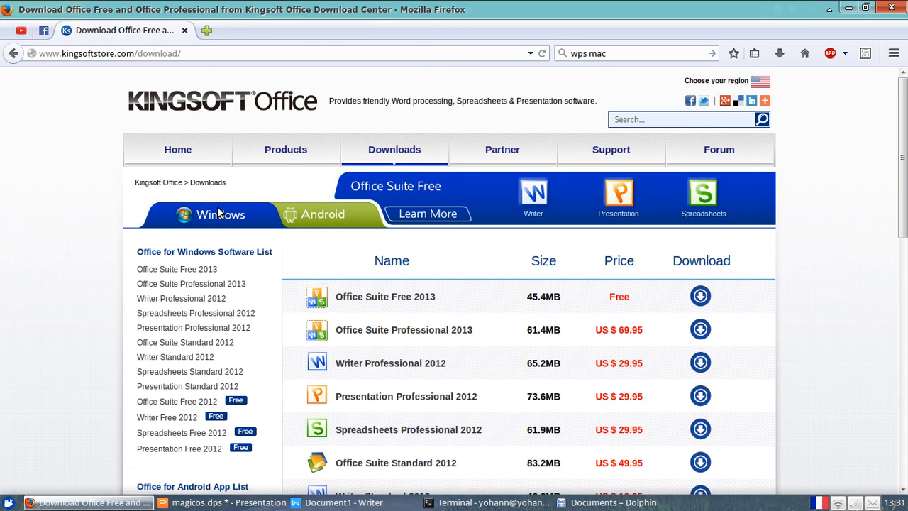
scroll(447, 317, down, 3)
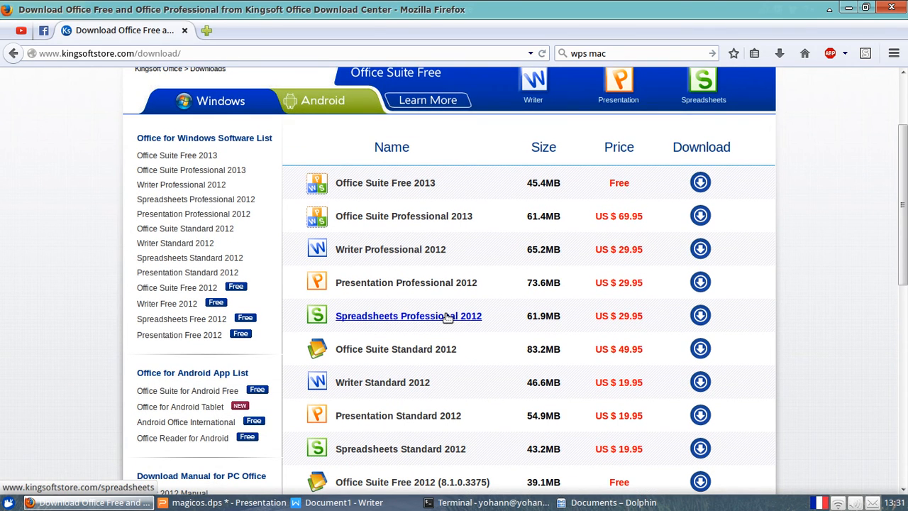
scroll(445, 318, up, 2)
scroll(440, 319, down, 5)
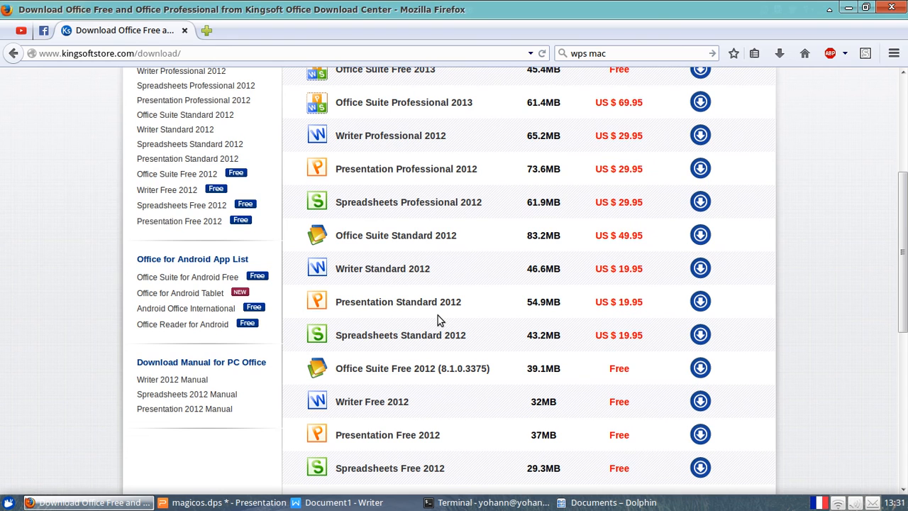
scroll(437, 315, up, 3)
scroll(441, 314, down, 2)
scroll(442, 312, down, 2)
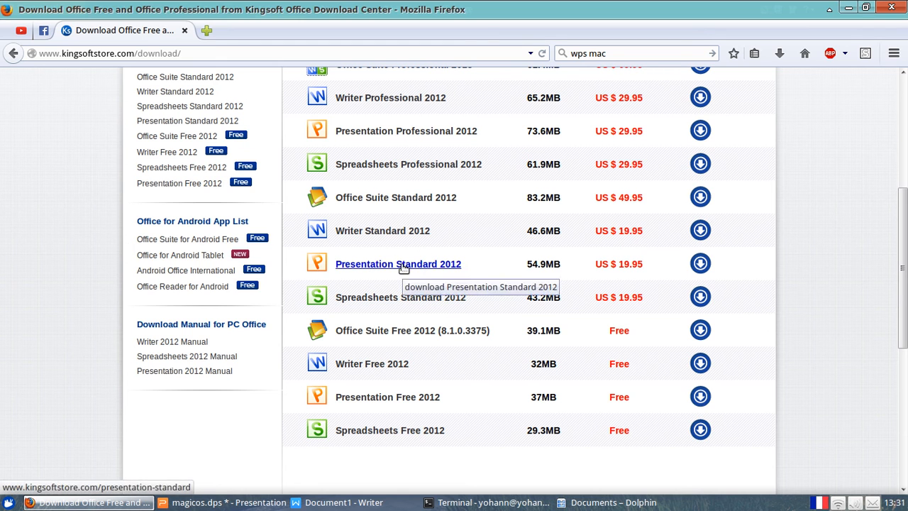
scroll(421, 270, up, 1)
scroll(421, 275, up, 6)
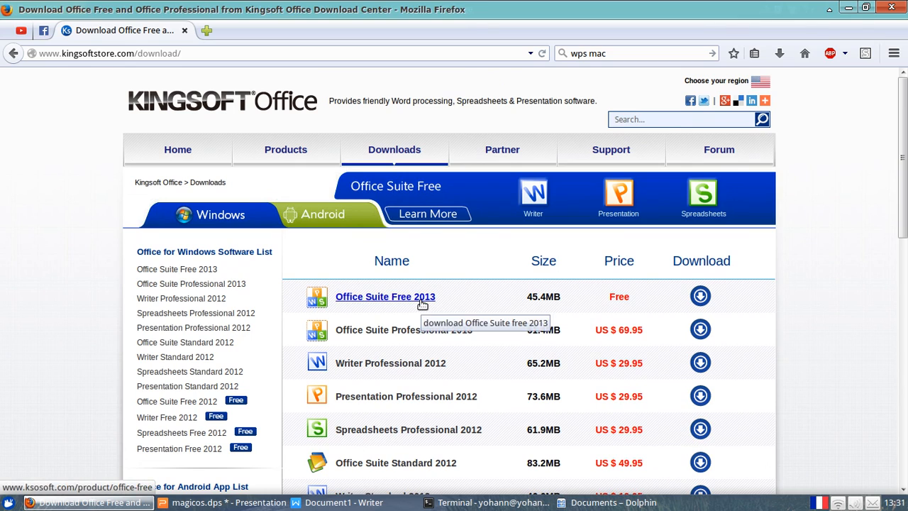
scroll(423, 301, down, 8)
scroll(425, 297, down, 4)
scroll(411, 308, up, 12)
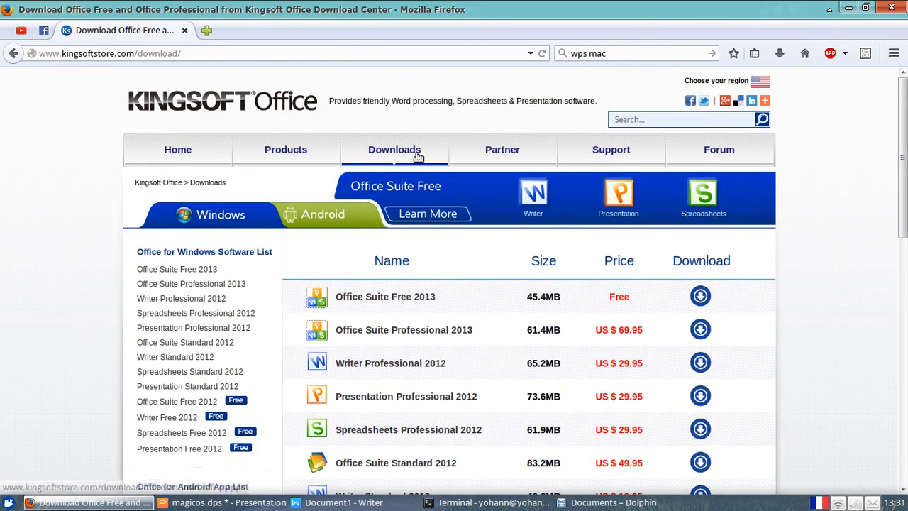
click(416, 180)
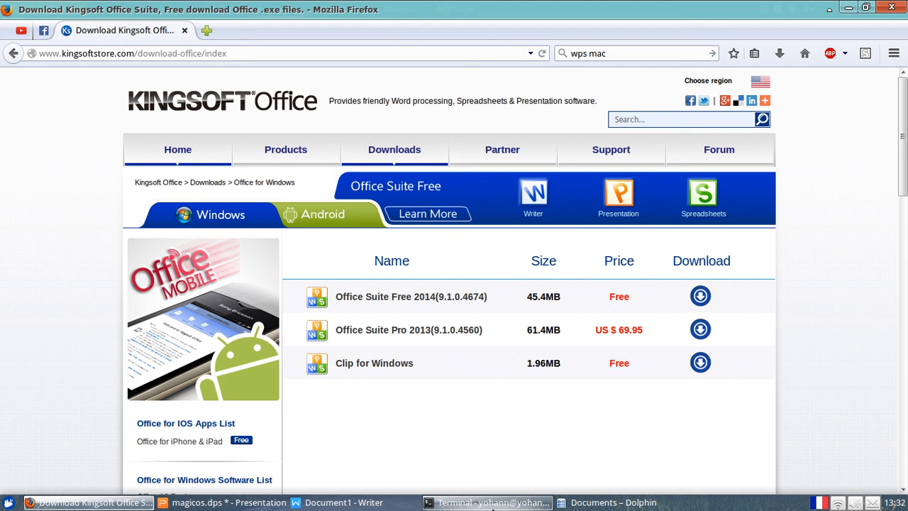
click(466, 503)
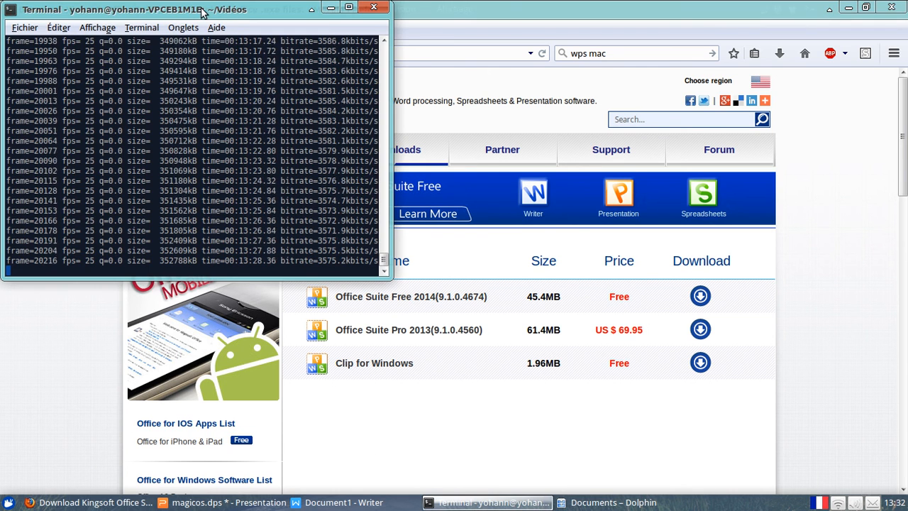
drag(200, 9, 347, 74)
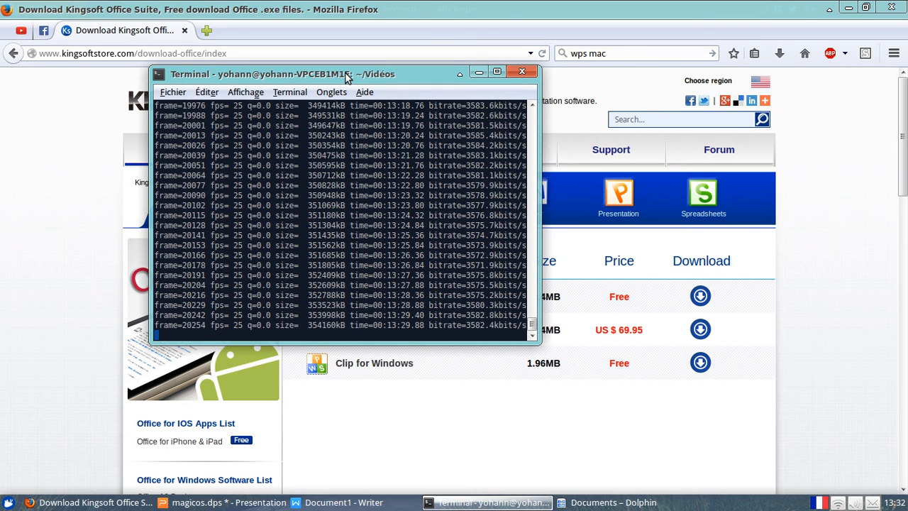